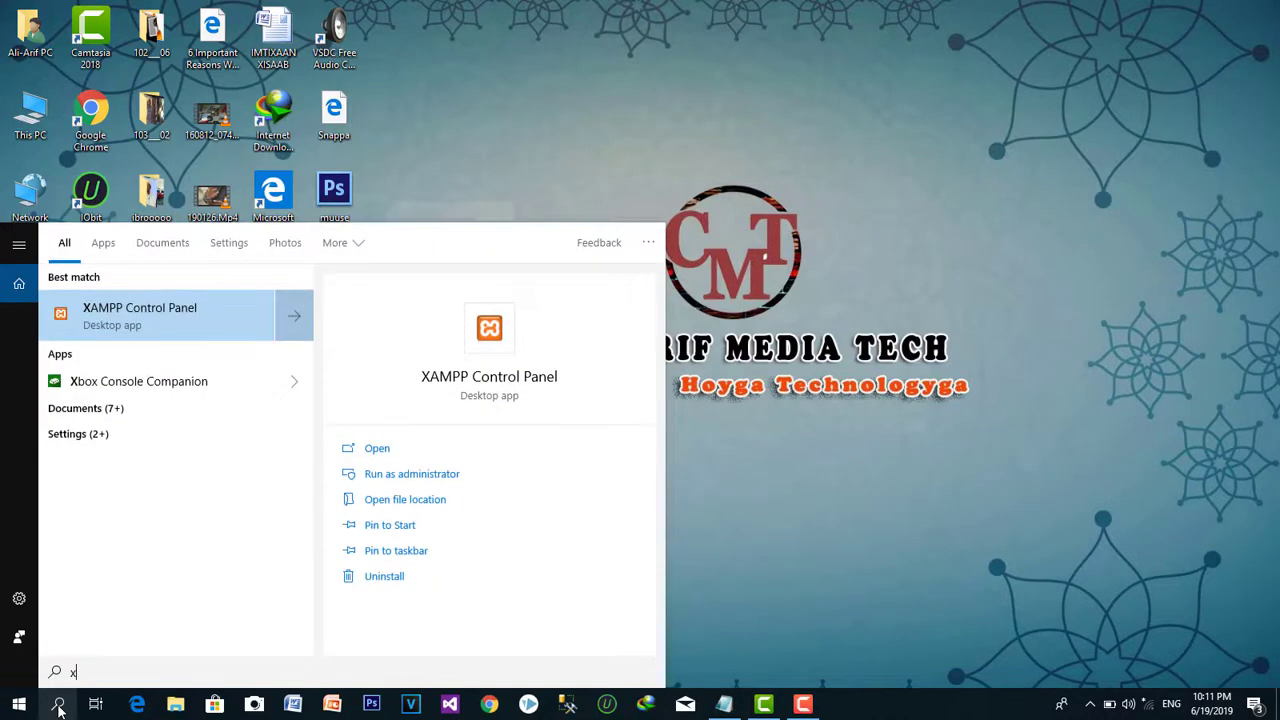
Search the computer for the XAMPP Control Panel and launch it
text(m)
key(BackSpace)
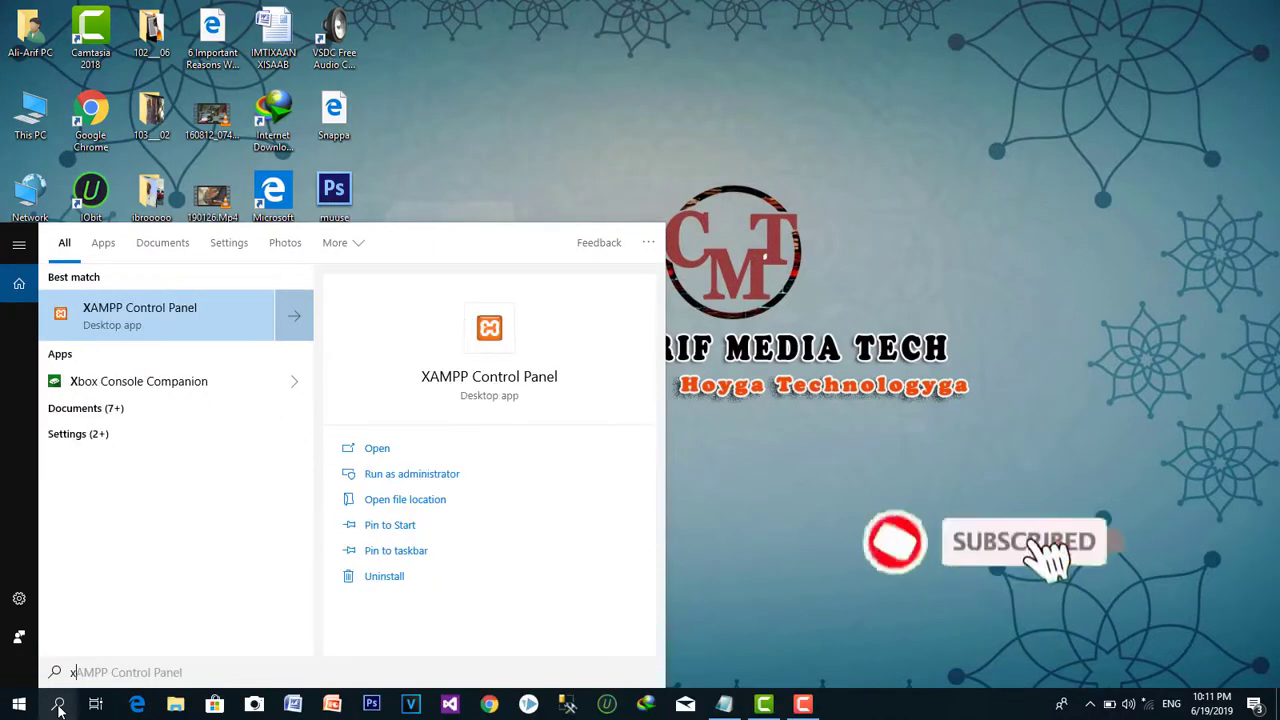
text(,)
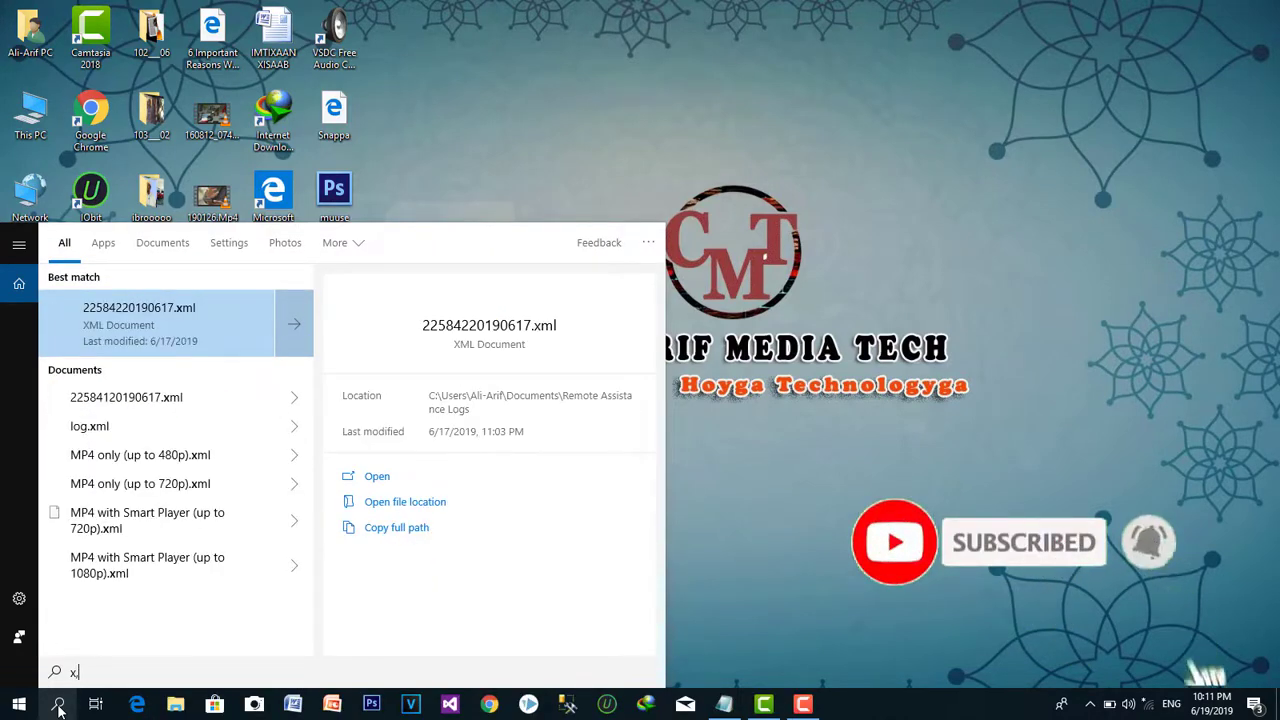
key(BackSpace)
text(m)
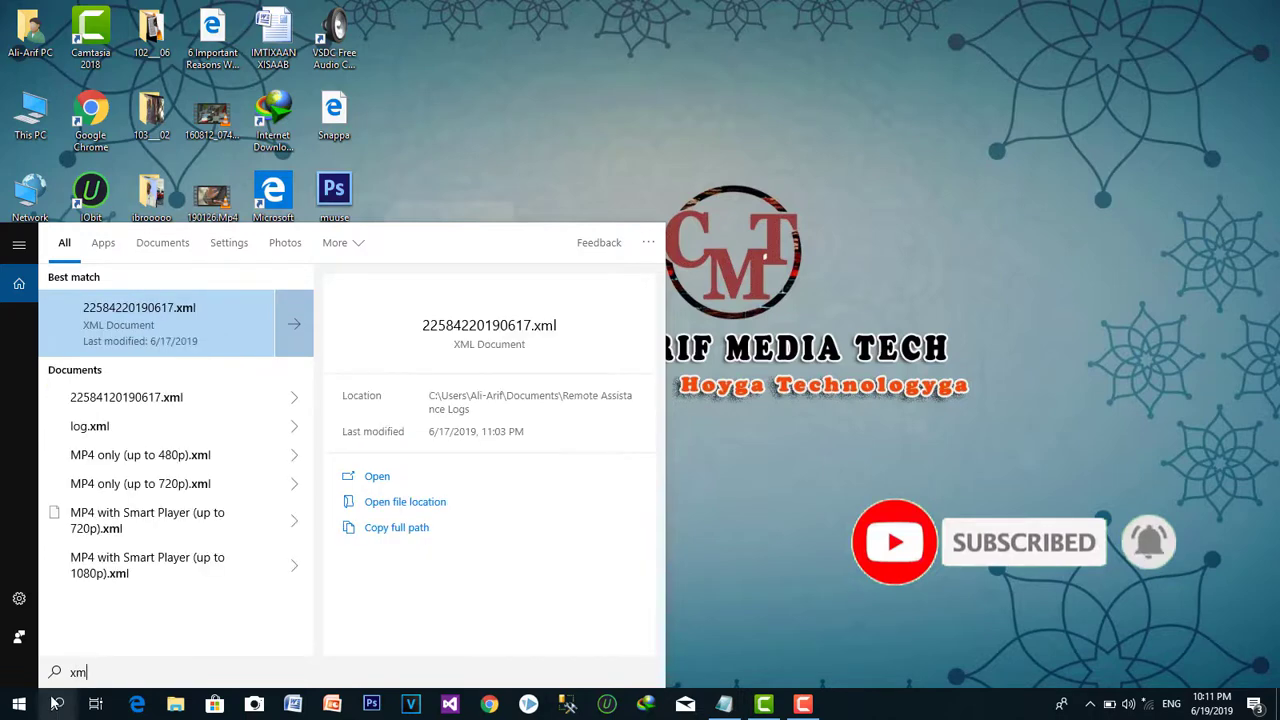
key(BackSpace)
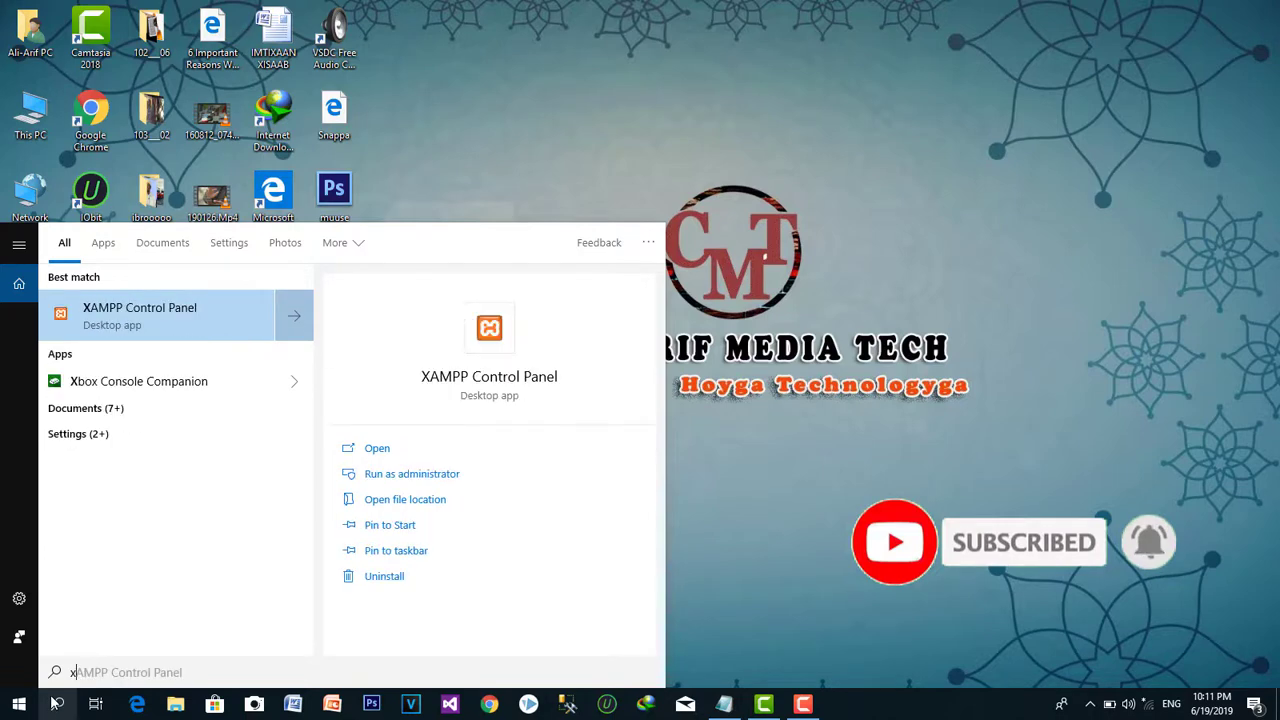
click(113, 322)
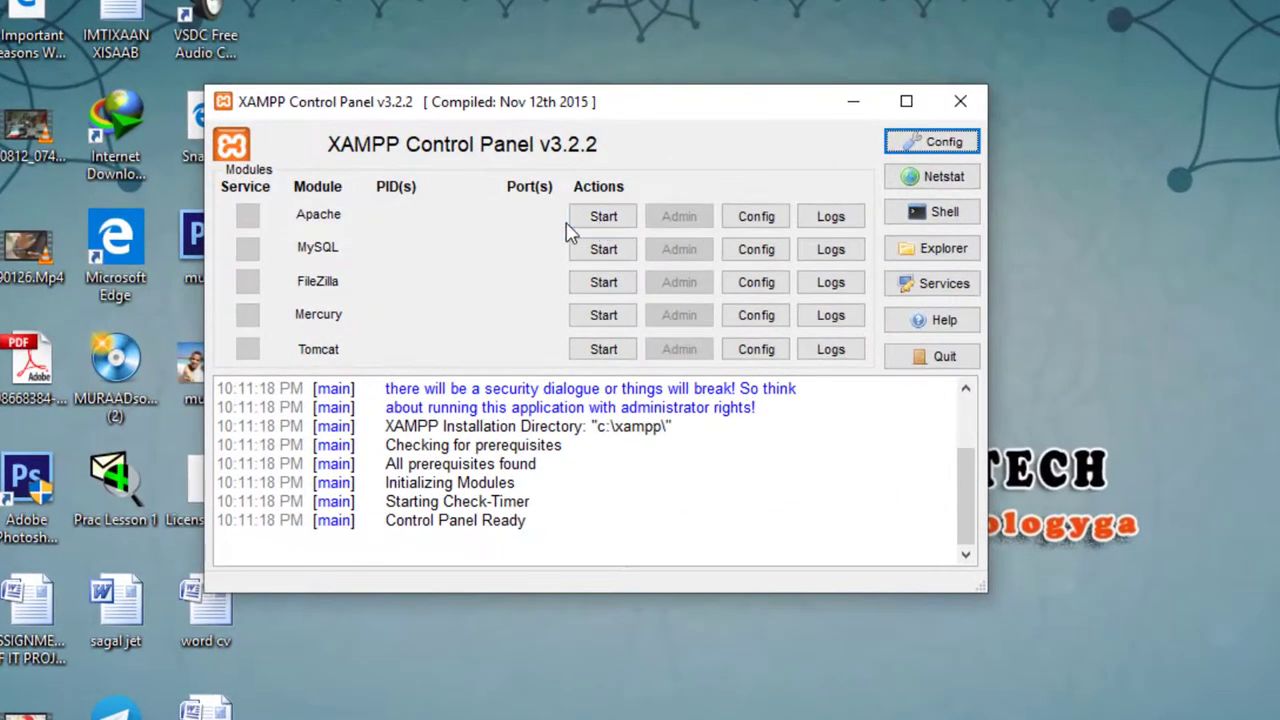
Start the MySQL module and try to start the Apache module in the XAMPP Control Panel, minimizing the Notepad notes
click(600, 226)
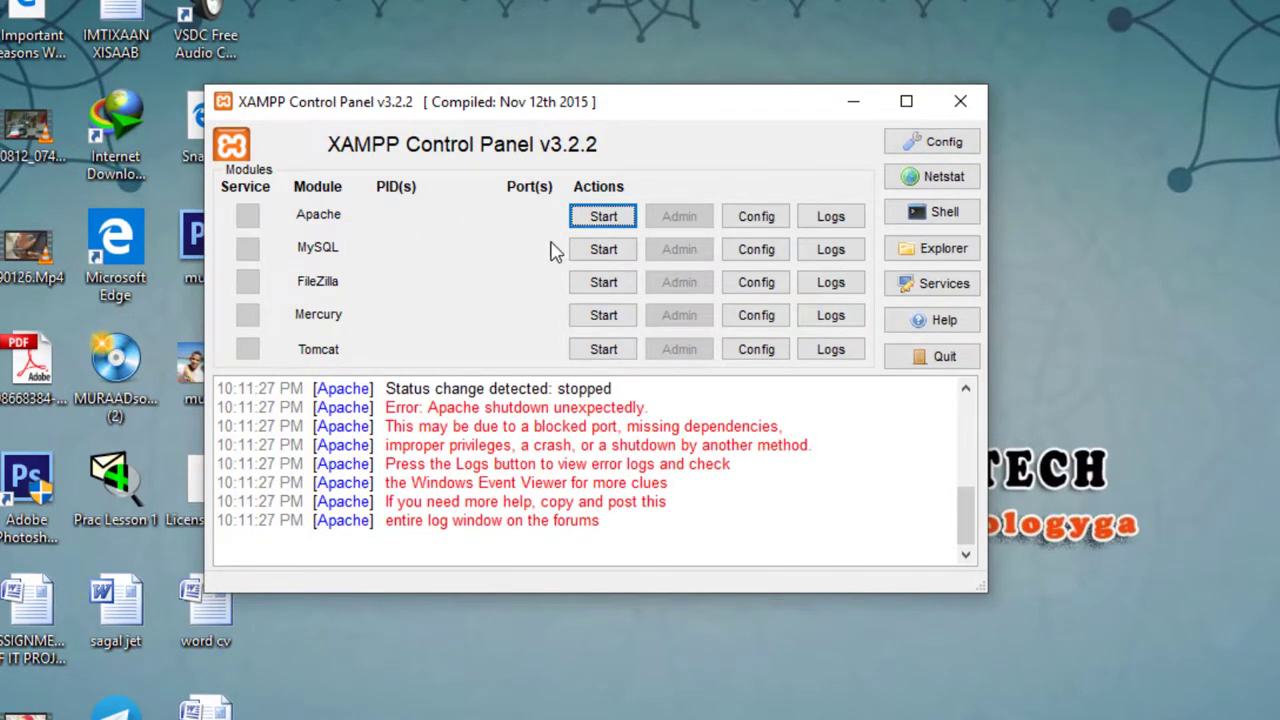
click(601, 252)
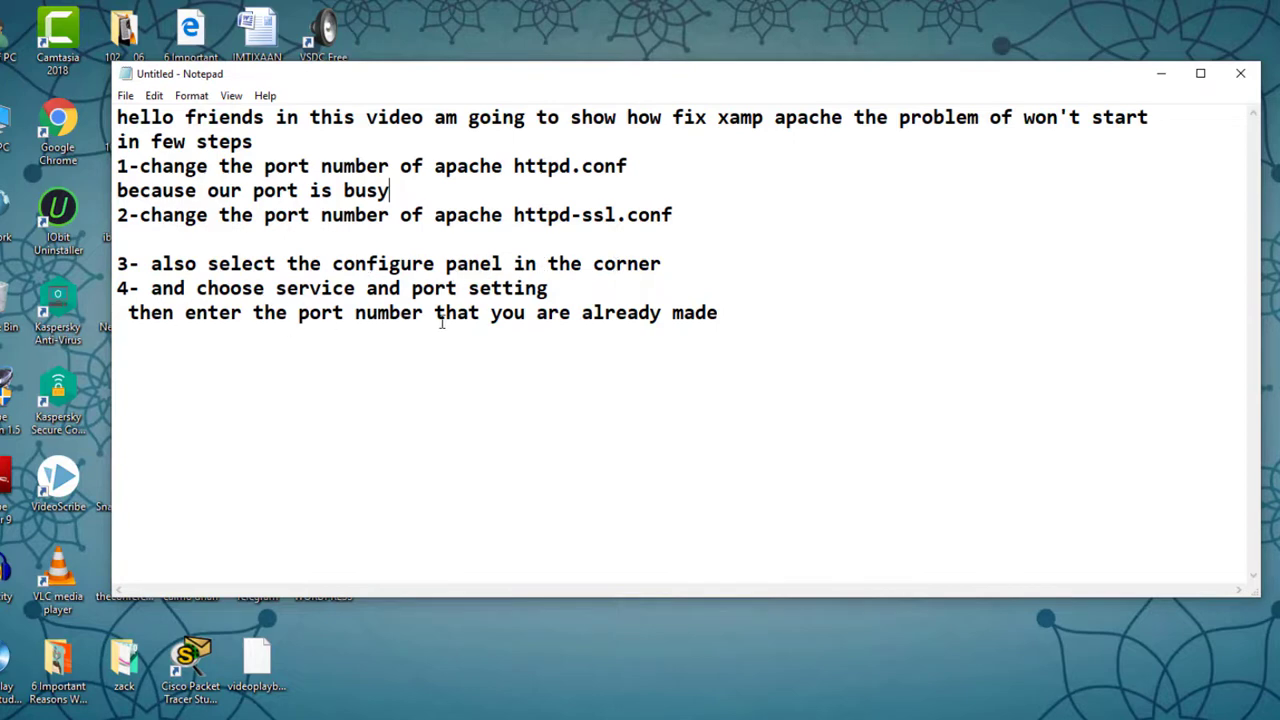
click(1161, 74)
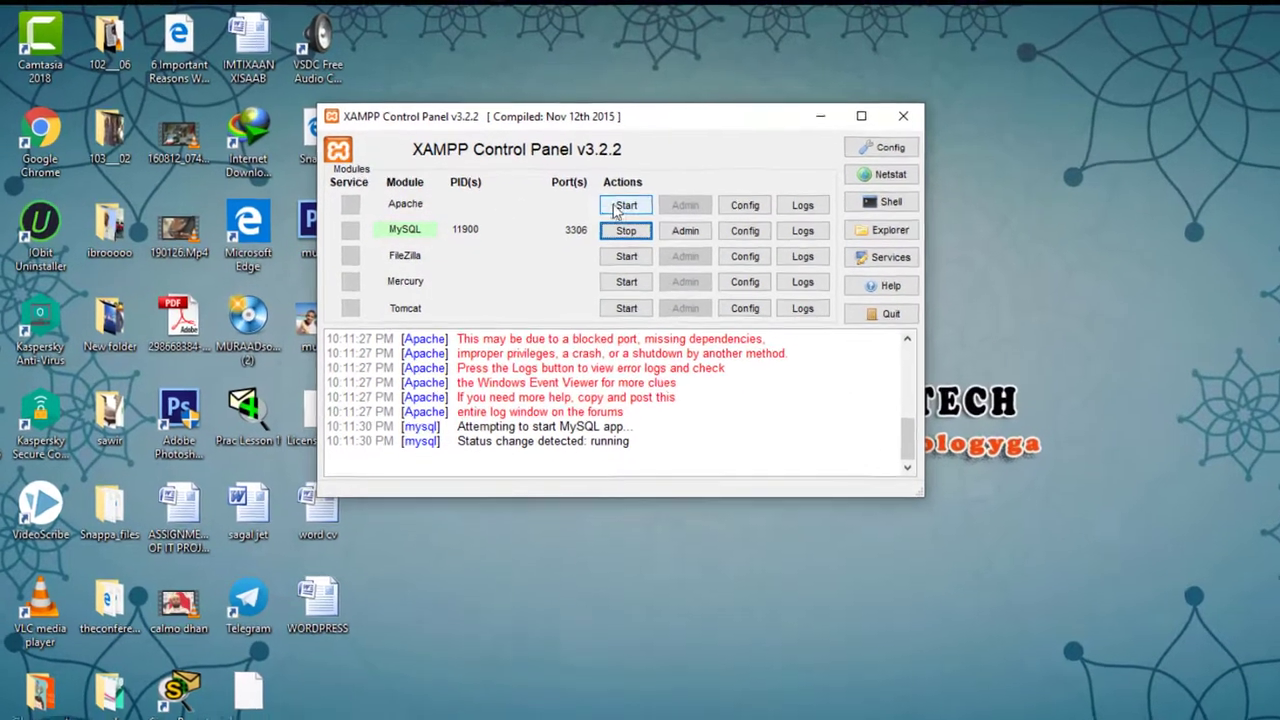
click(620, 193)
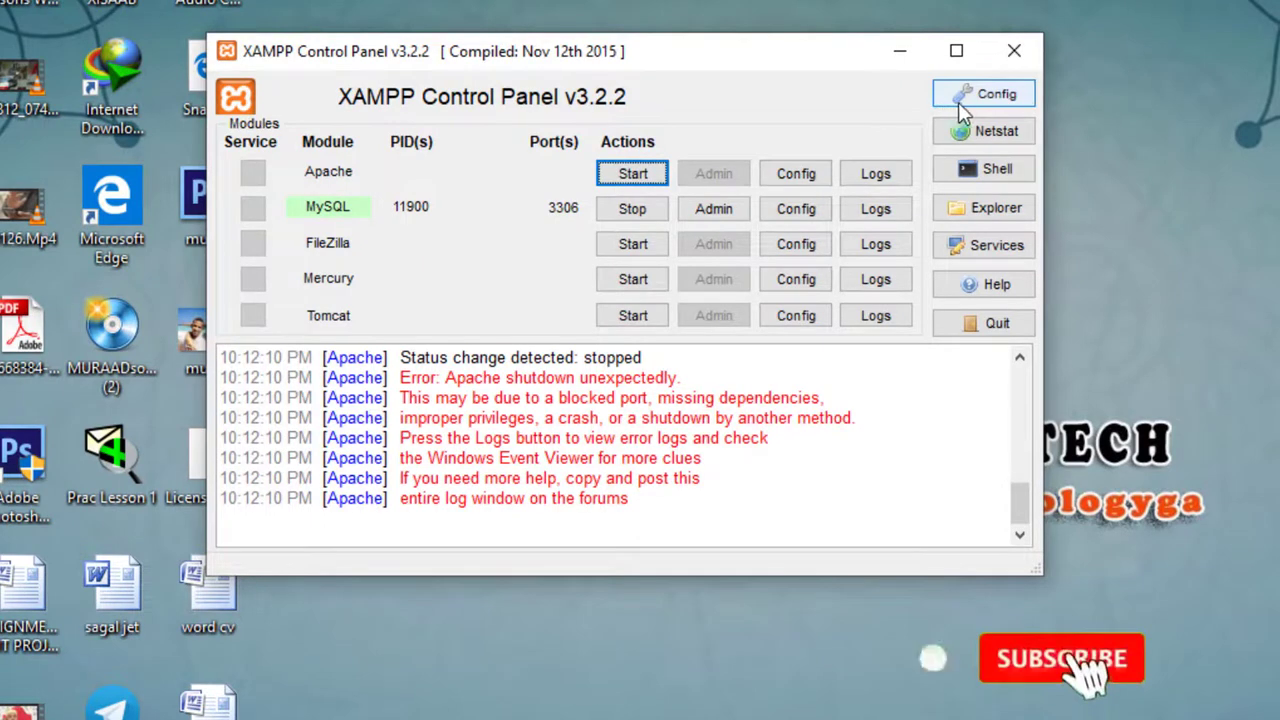
Open Apache's httpd.conf and search for 80 to locate the uncommented Listen directive
click(778, 186)
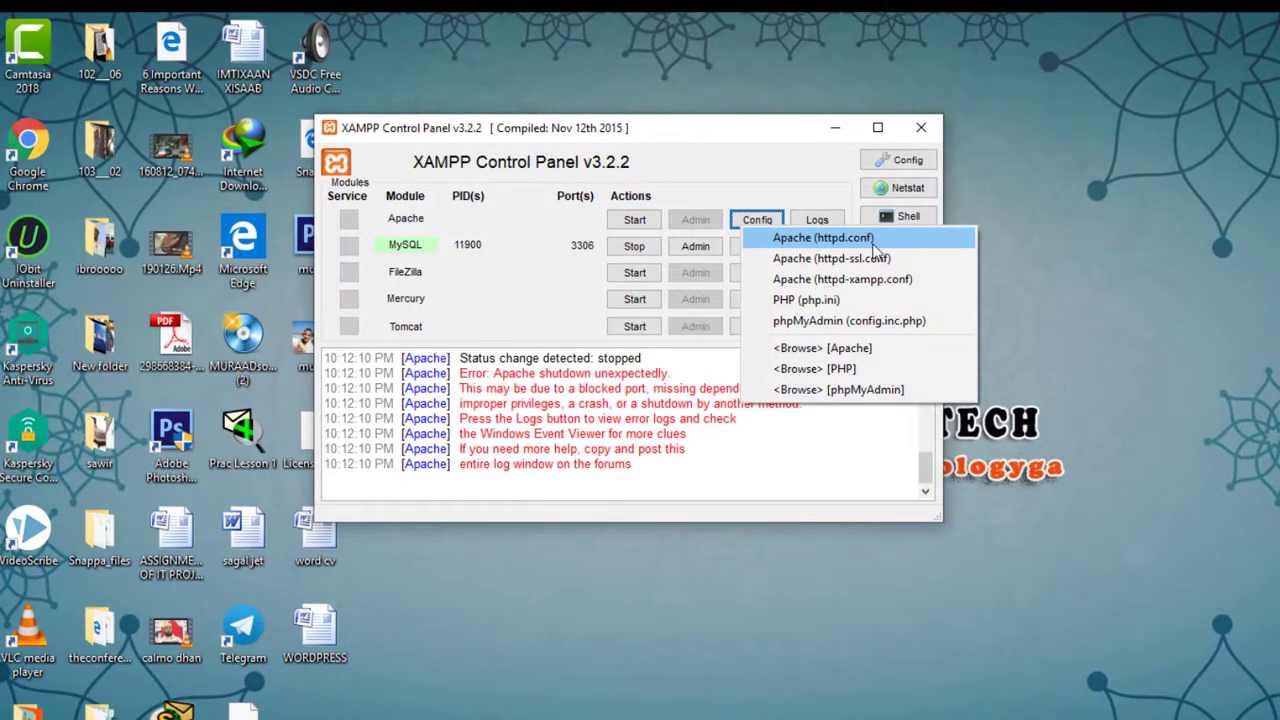
click(846, 244)
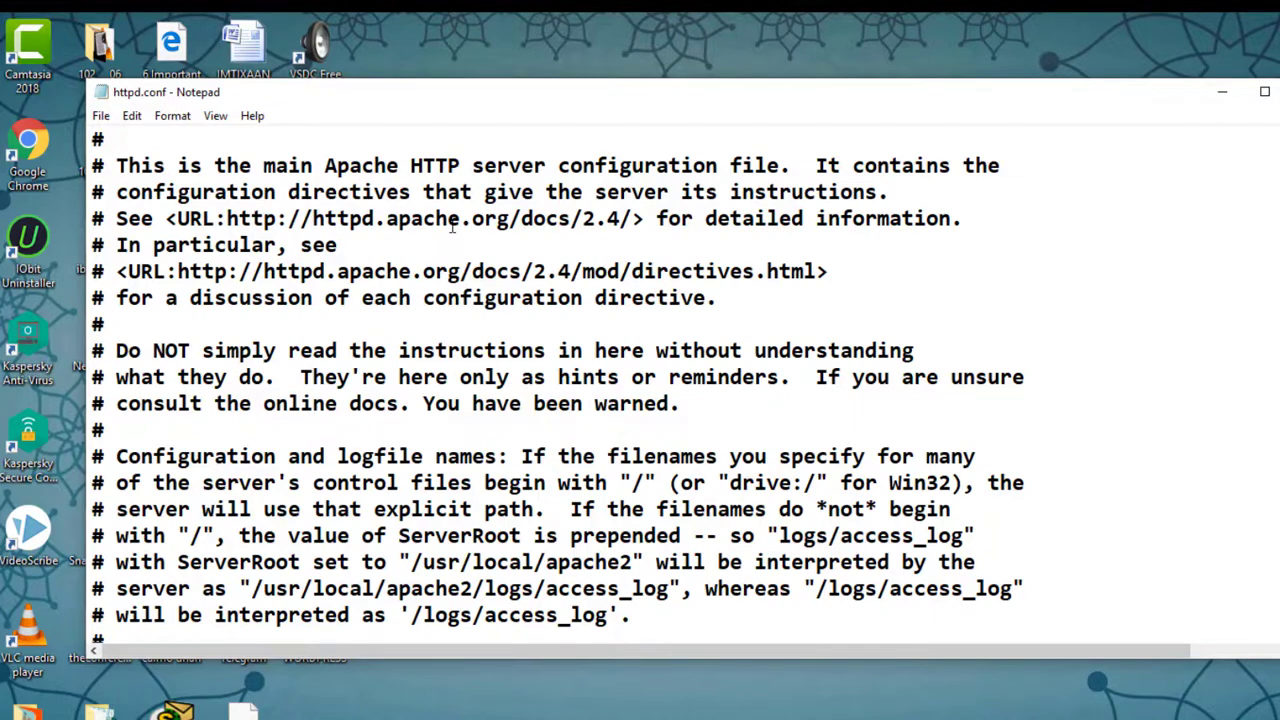
key(ctrl+f)
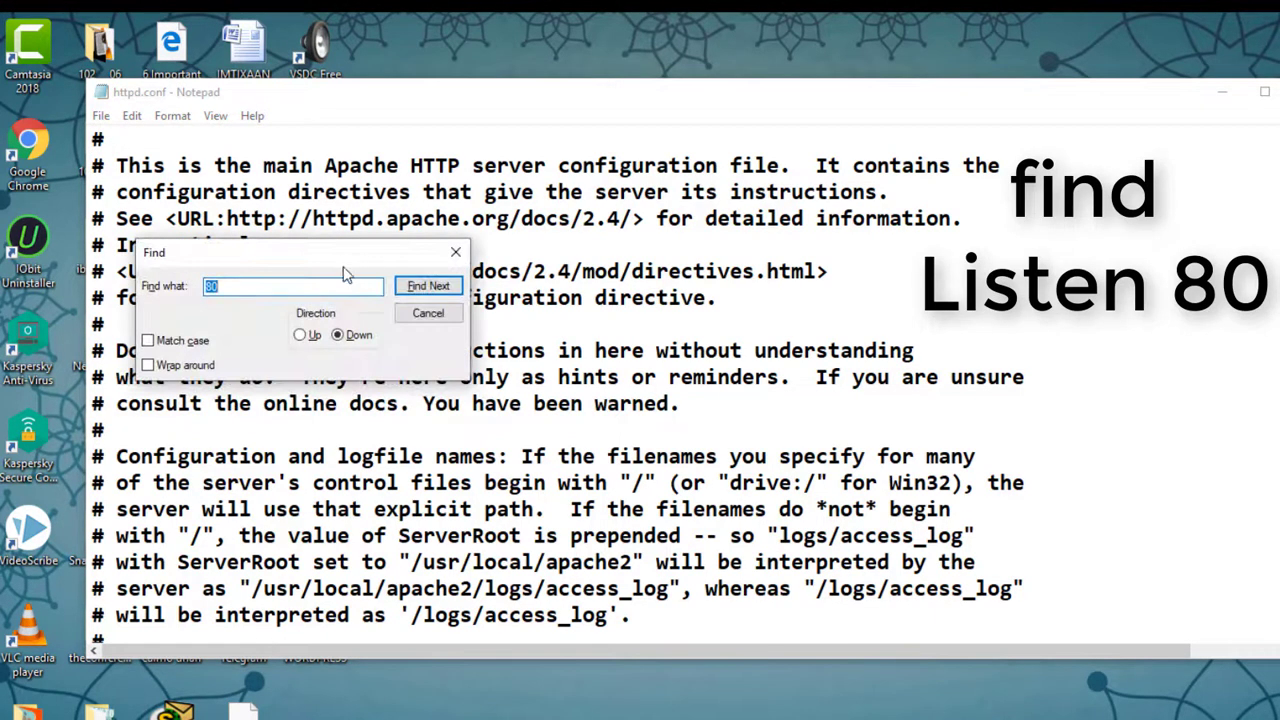
click(211, 286)
click(414, 287)
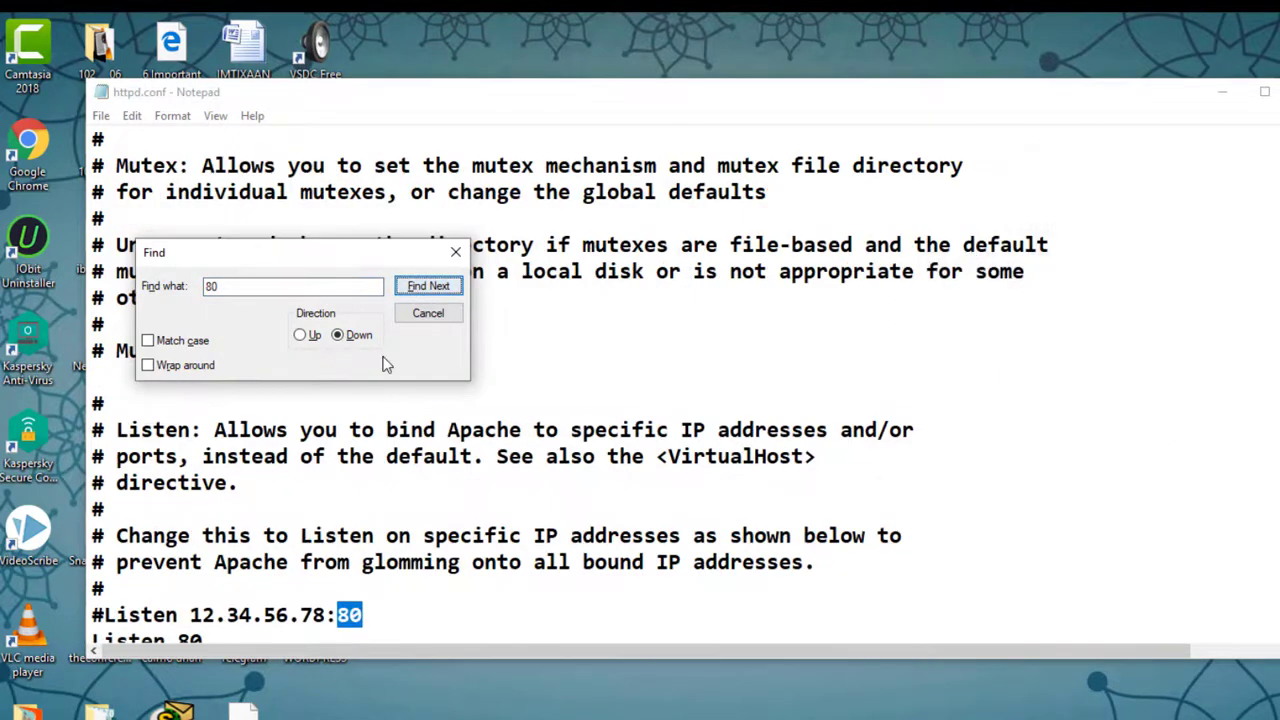
click(418, 292)
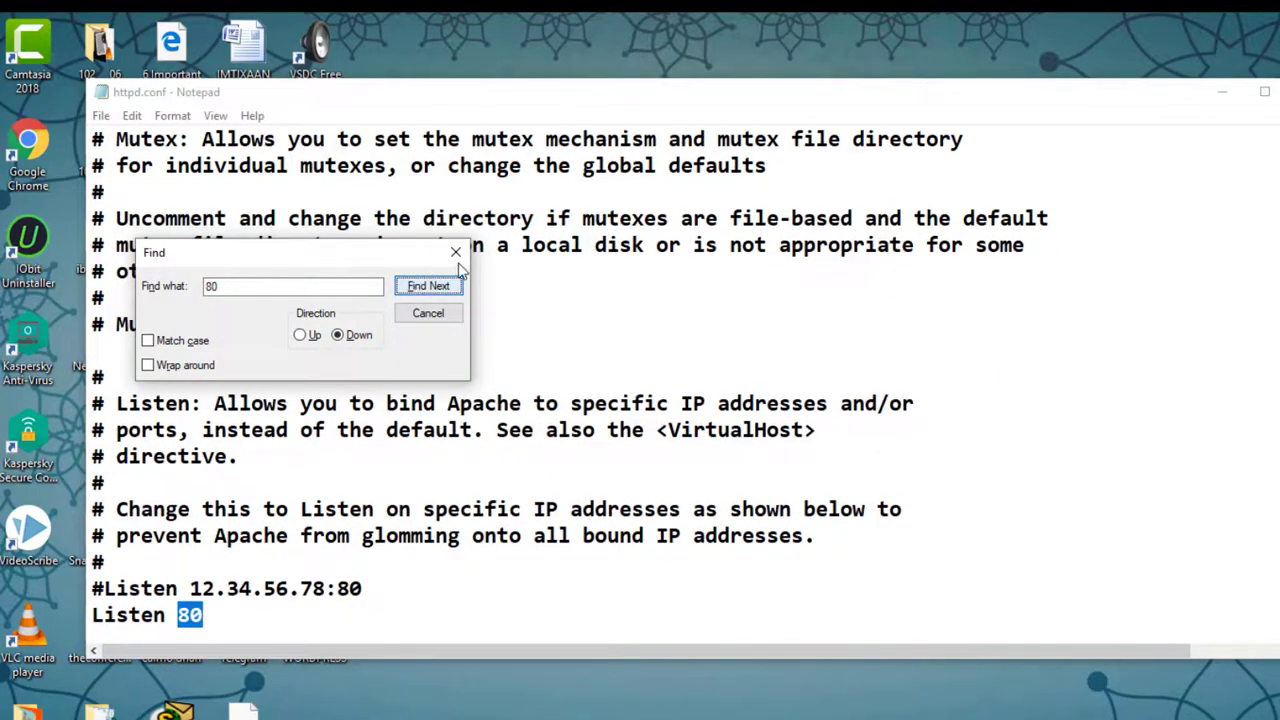
click(456, 252)
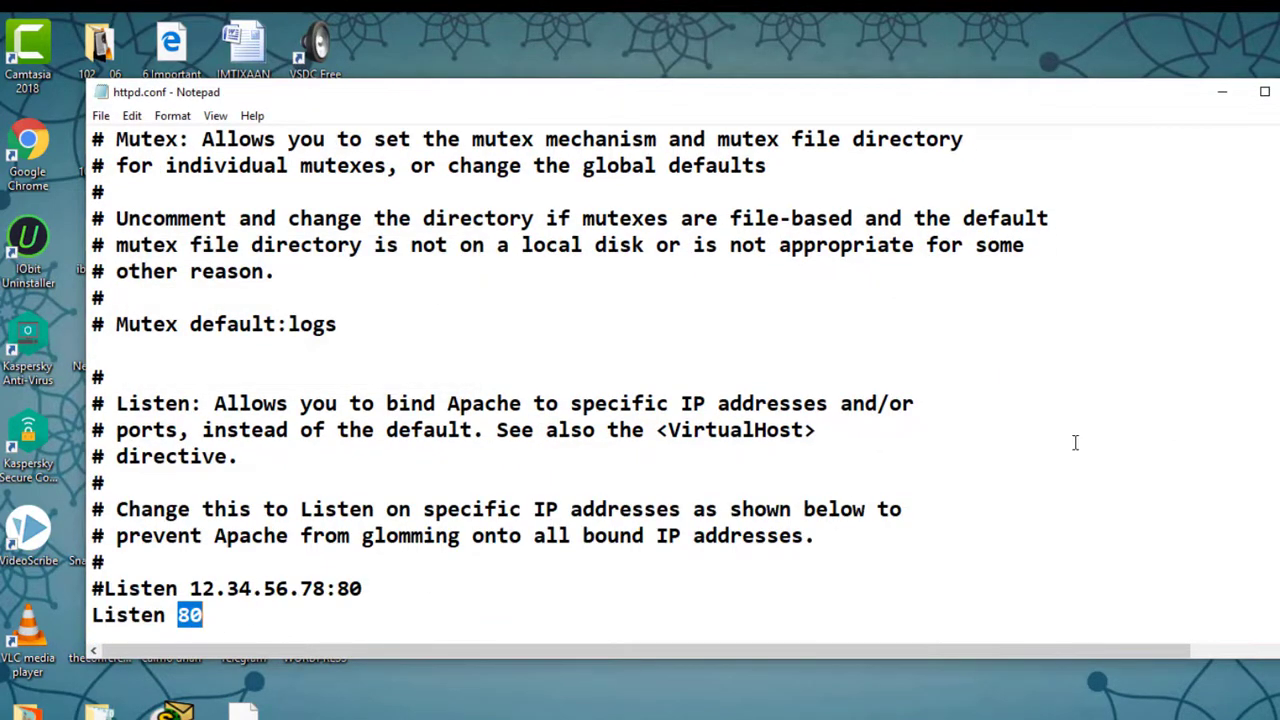
Set the port of the uncommented Listen directive in httpd.conf to 81
scroll(569, 386, down, 2)
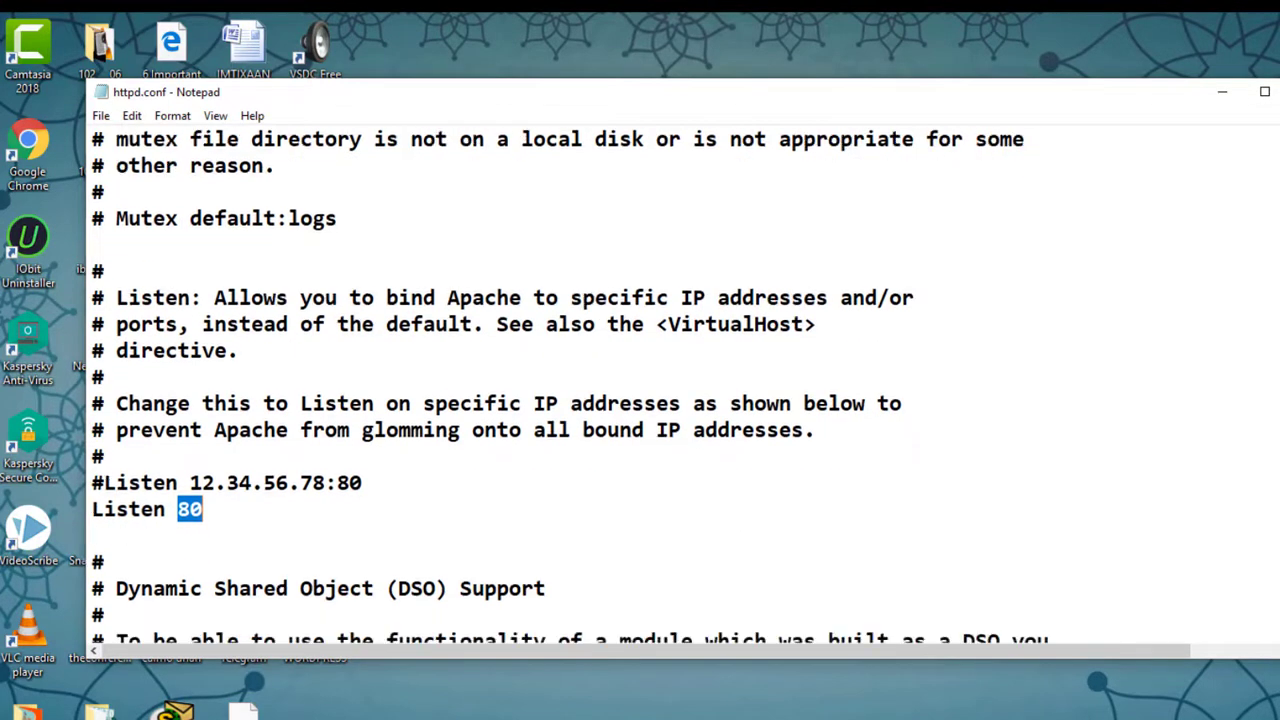
click(227, 518)
mouse_move(222, 513)
mouse_down()
mouse_move(90, 514)
mouse_move(240, 514)
mouse_move(72, 515)
mouse_move(240, 503)
mouse_move(47, 515)
mouse_move(215, 511)
mouse_up()
key(BackSpace)
text(1)
Find the next occurrence of 80 in httpd.conf and set the ServerName localhost port to 81
key(ctrl+f)
text(80)
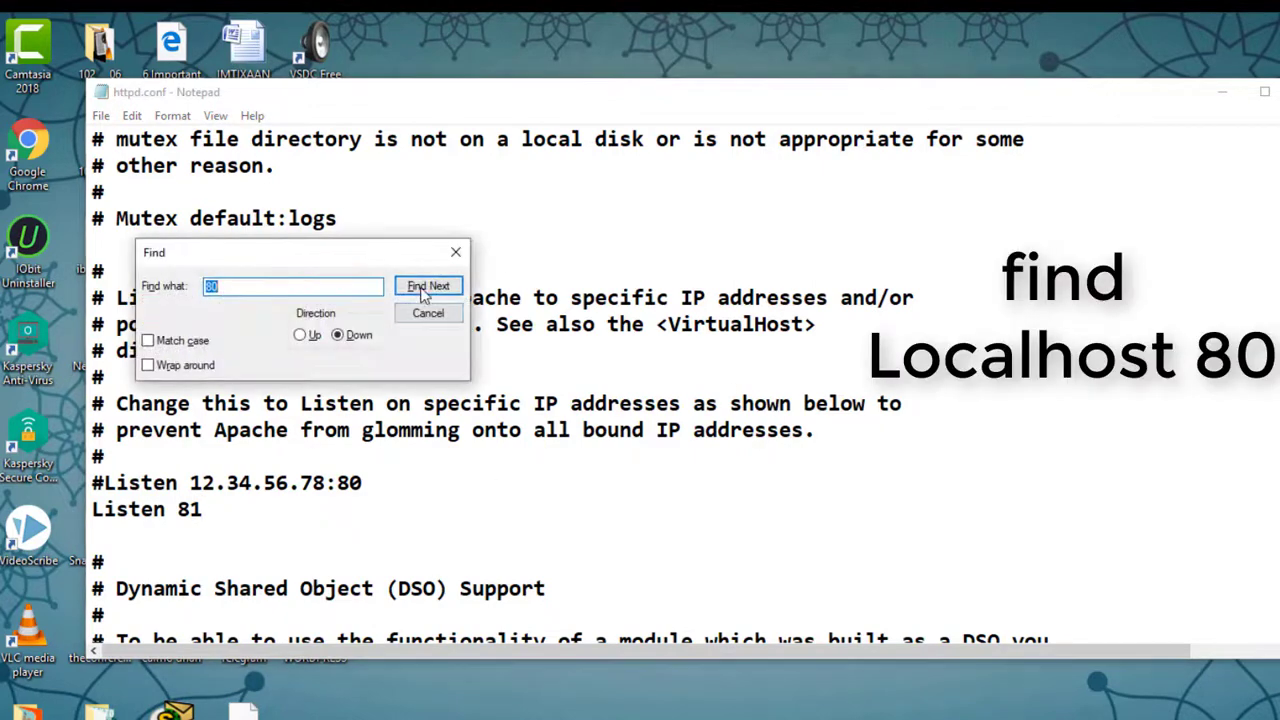
click(422, 287)
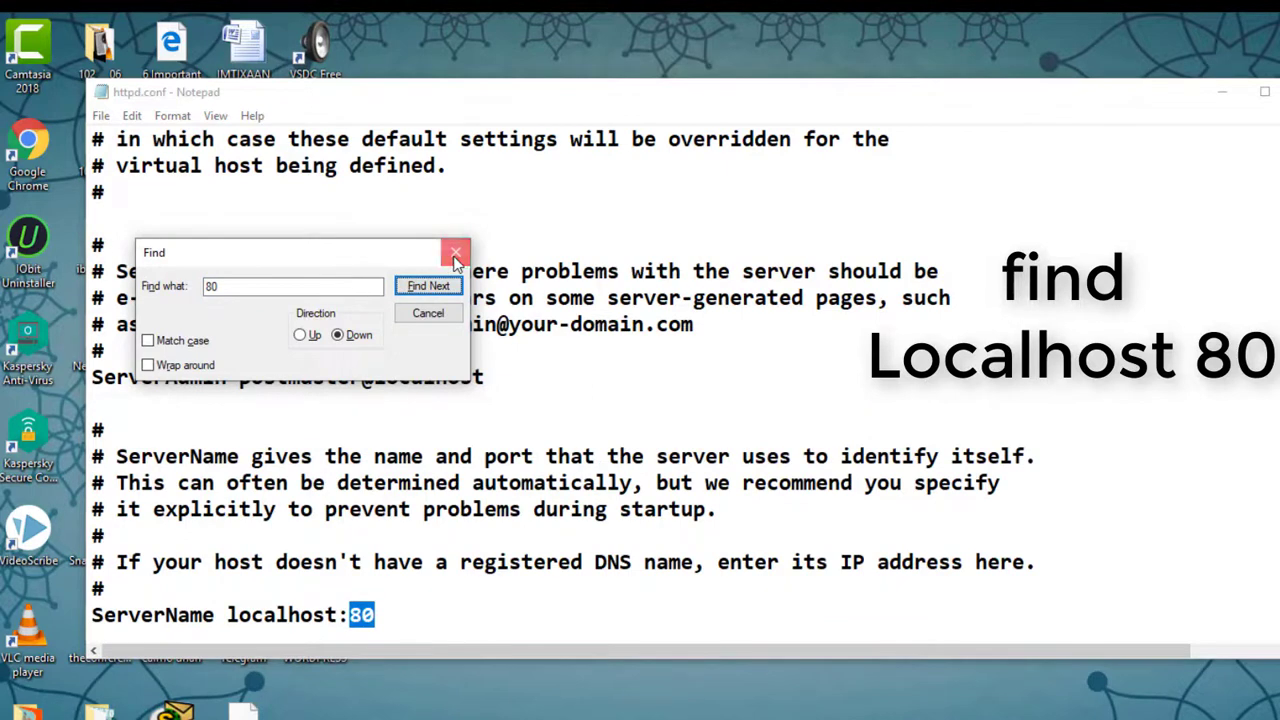
click(456, 252)
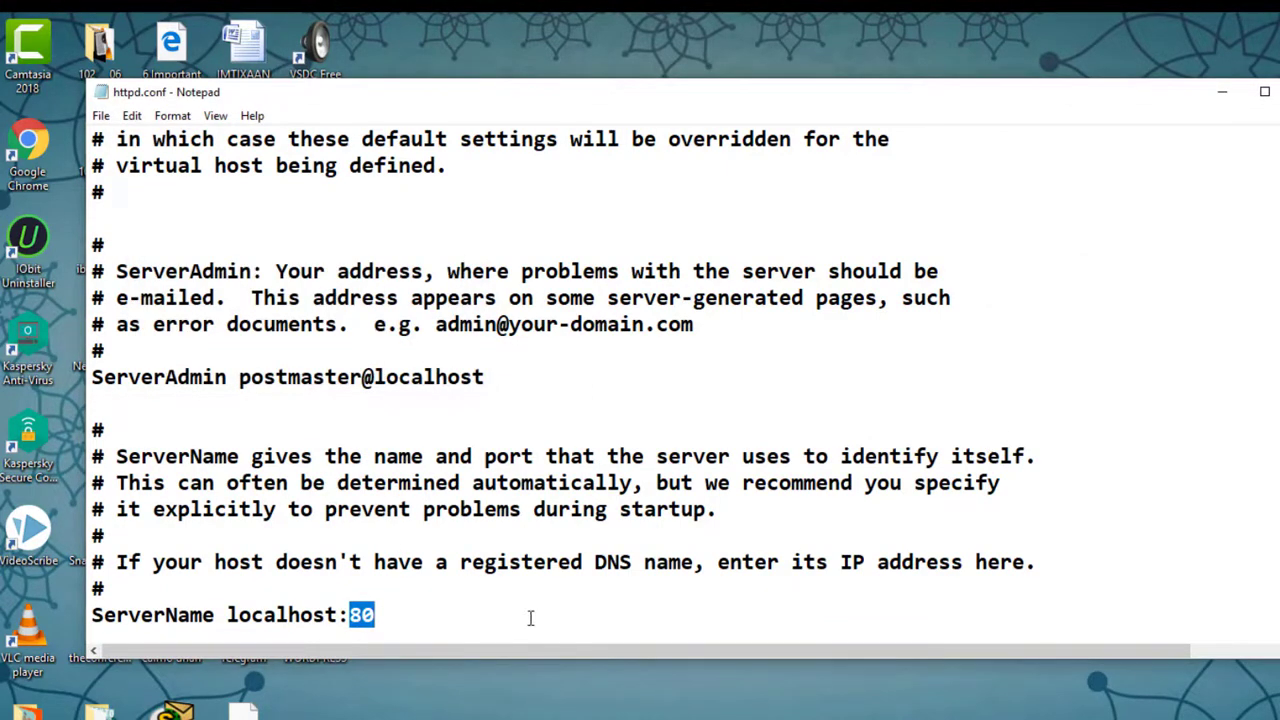
click(409, 612)
key(BackSpace)
text(1)
Save the edited httpd.conf and minimize its window
click(101, 116)
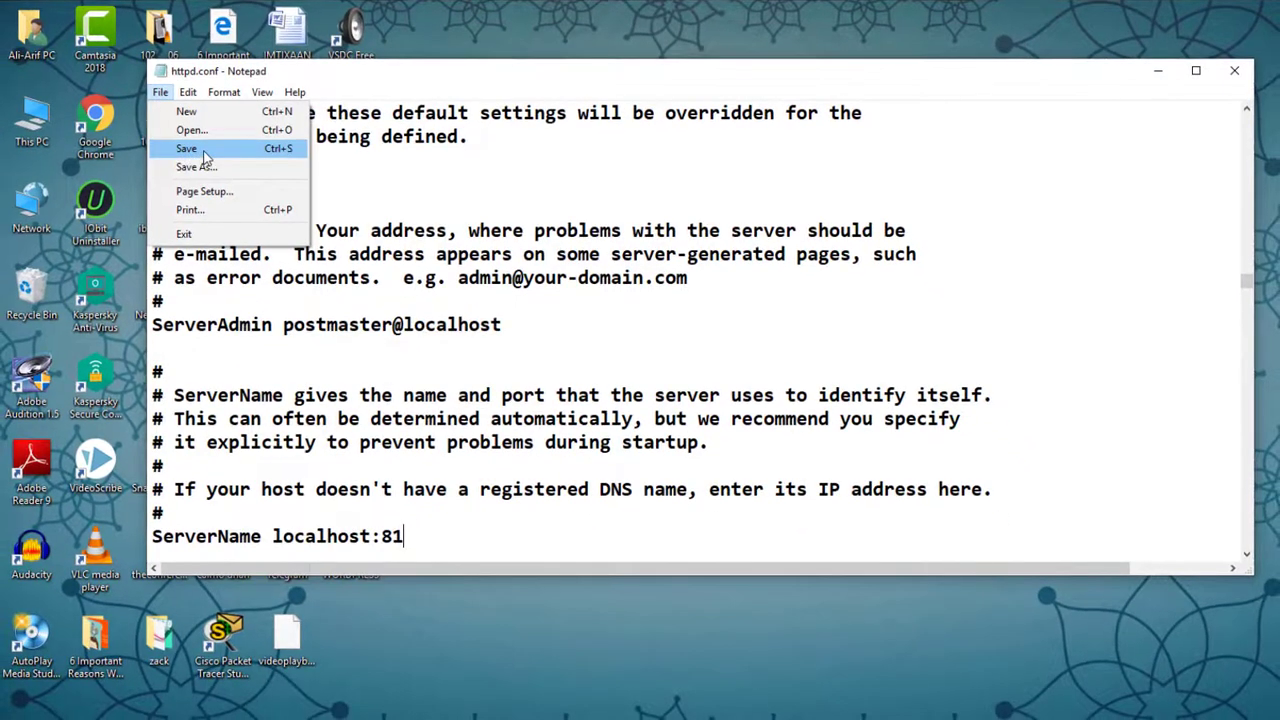
click(203, 157)
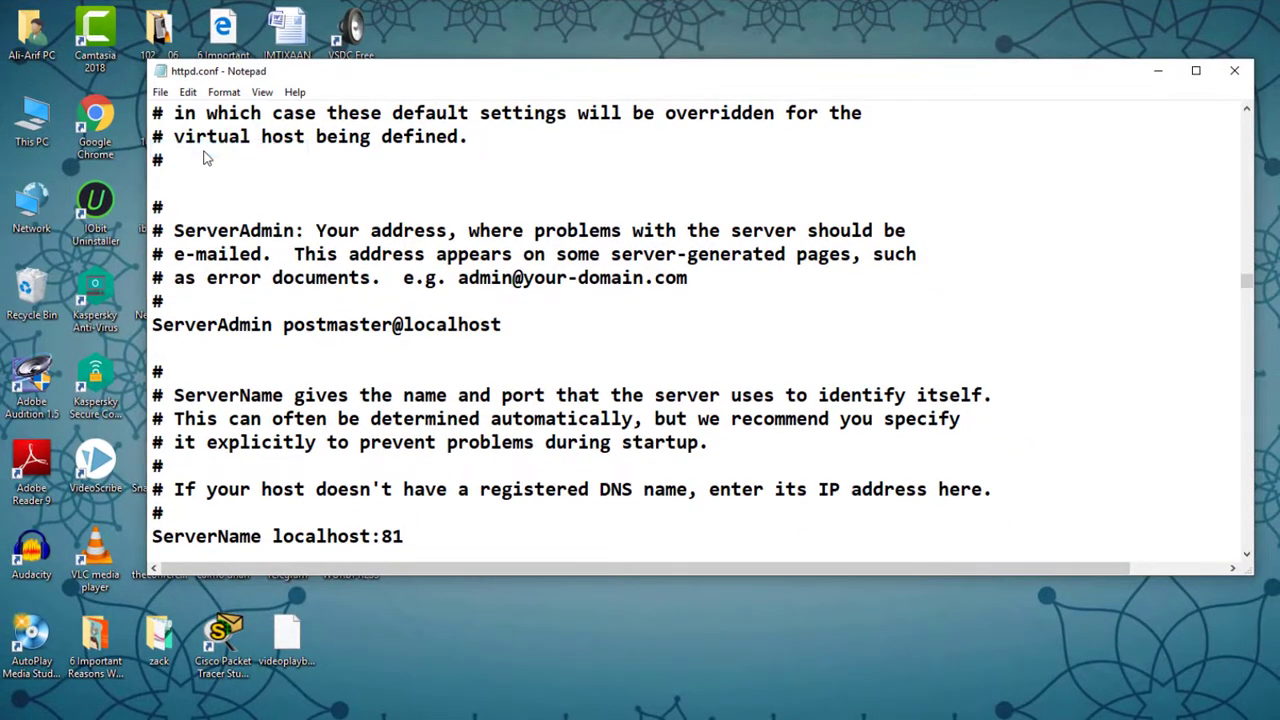
click(1160, 72)
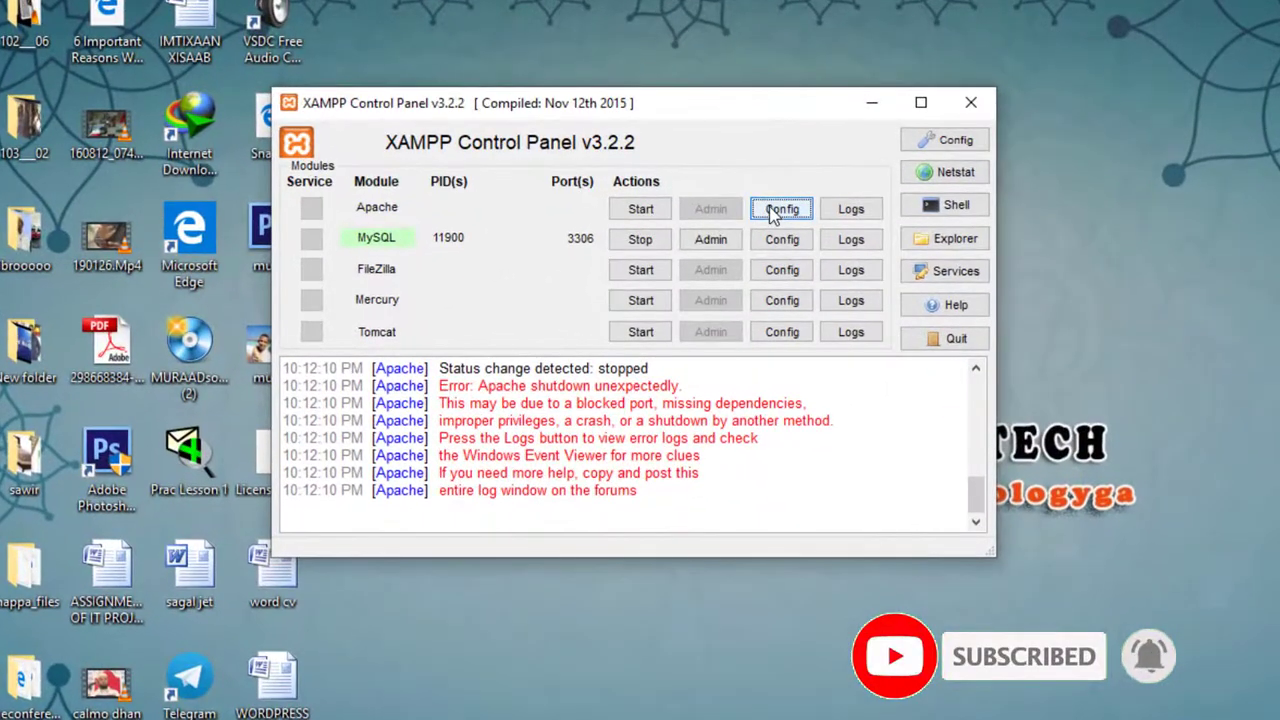
Open Apache's httpd-ssl.conf and search for 443 to locate the Listen directive
click(775, 214)
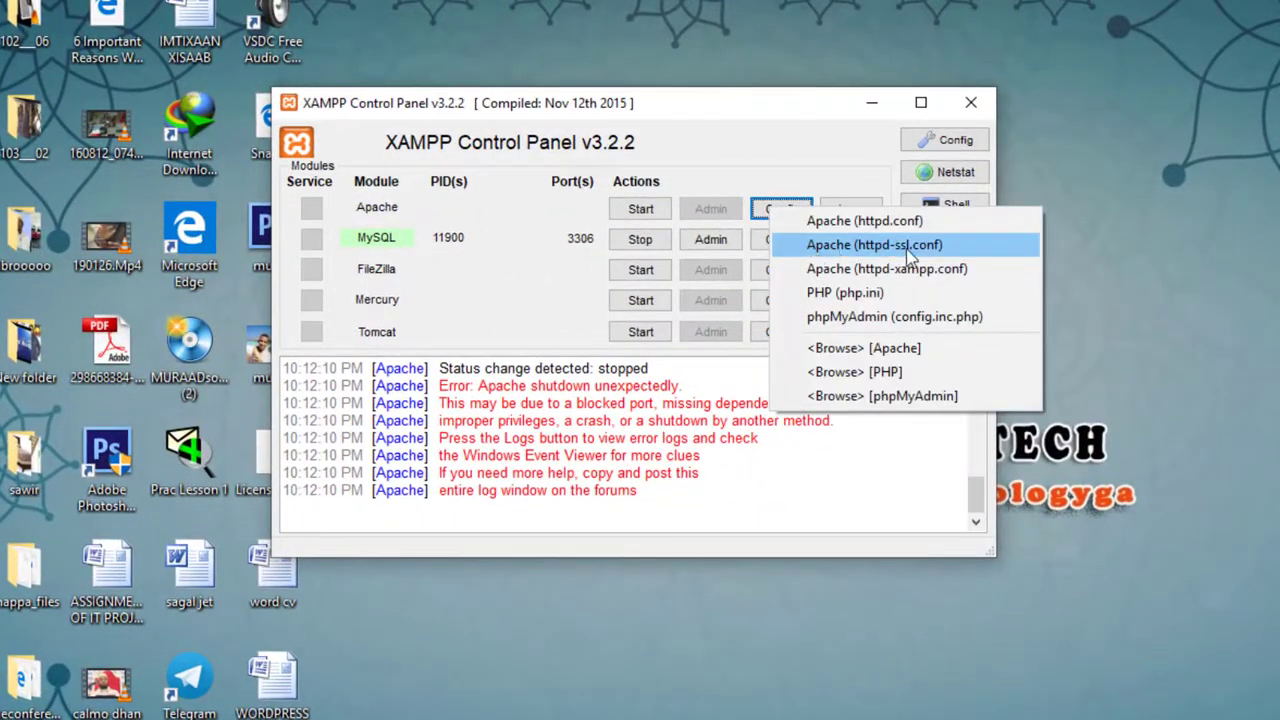
click(862, 246)
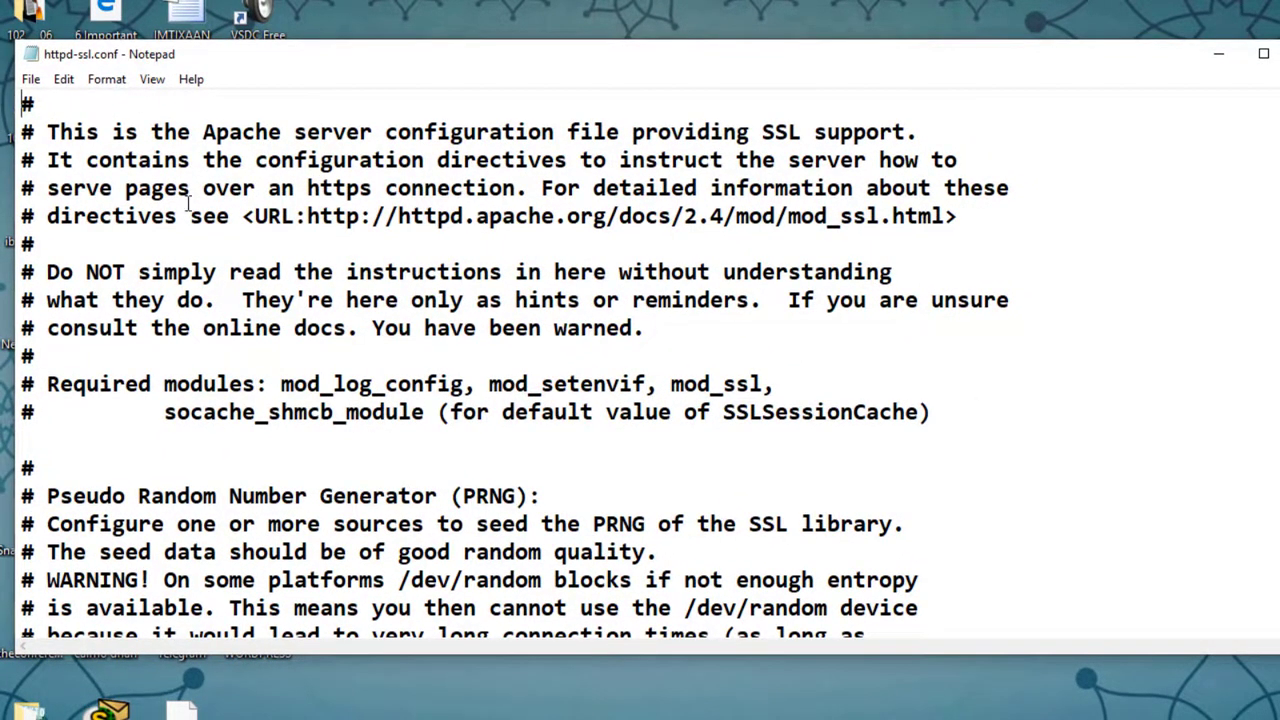
key(ctrl+f)
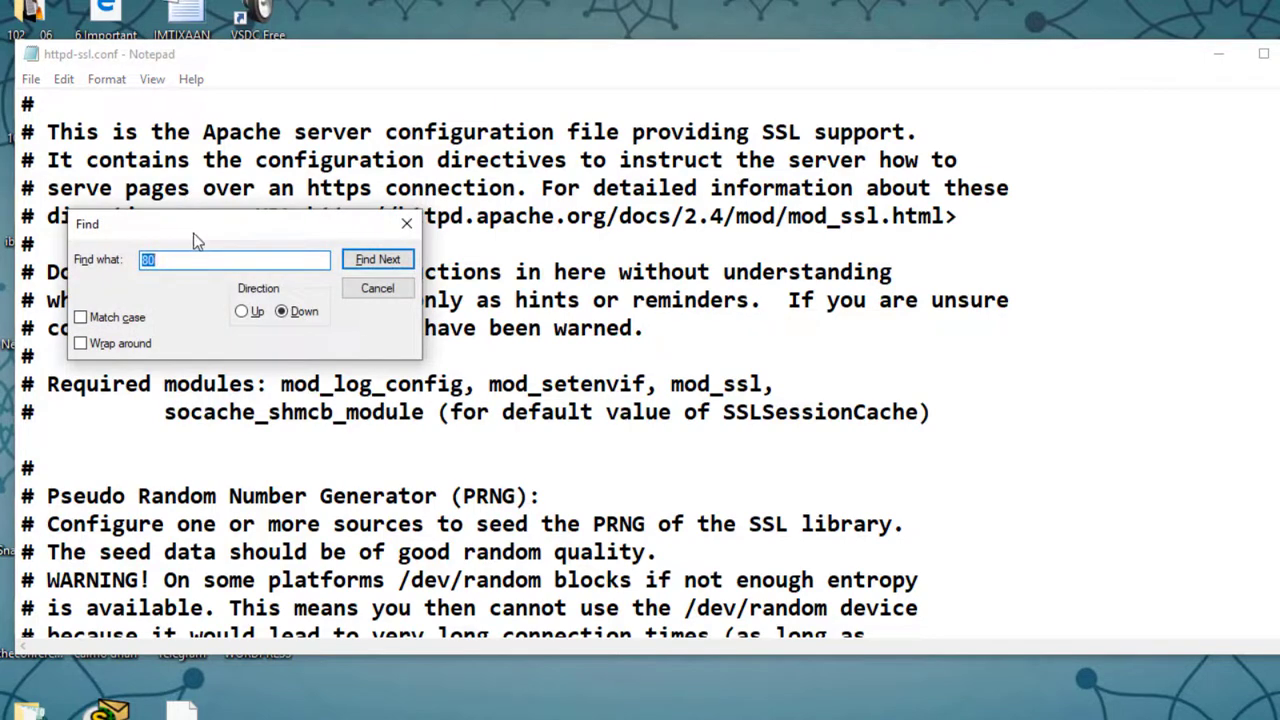
text(443)
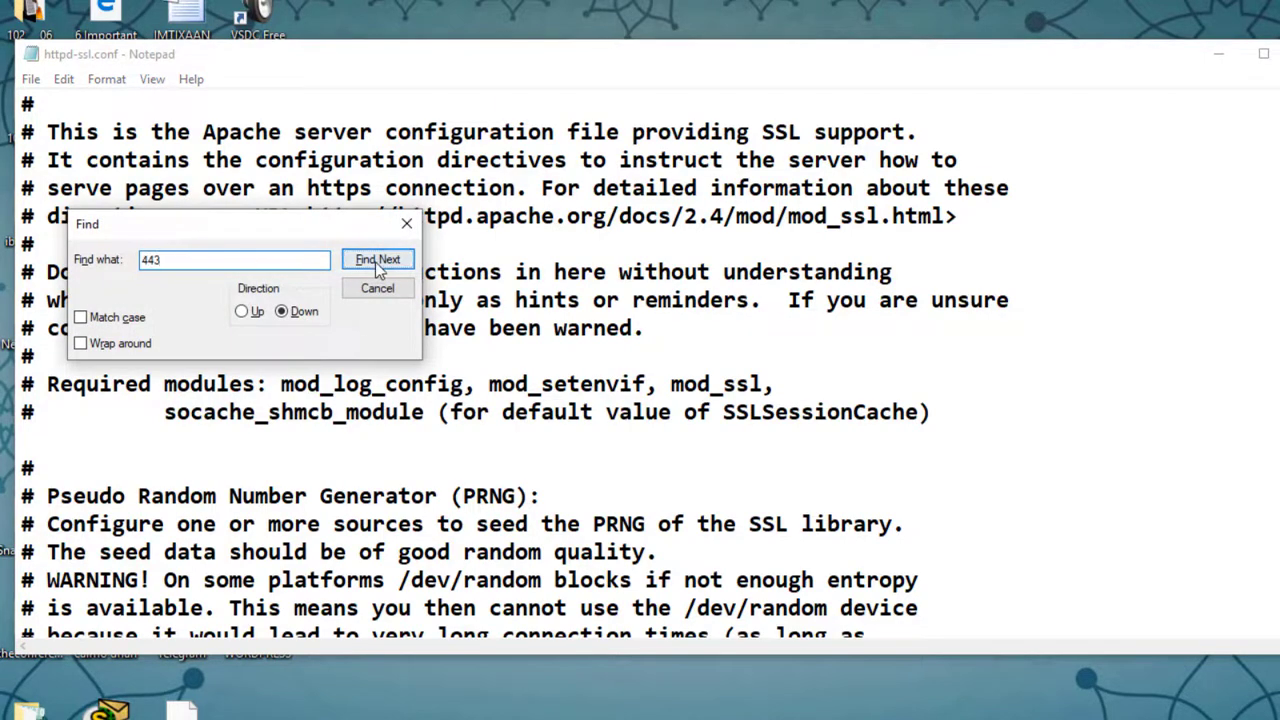
click(376, 261)
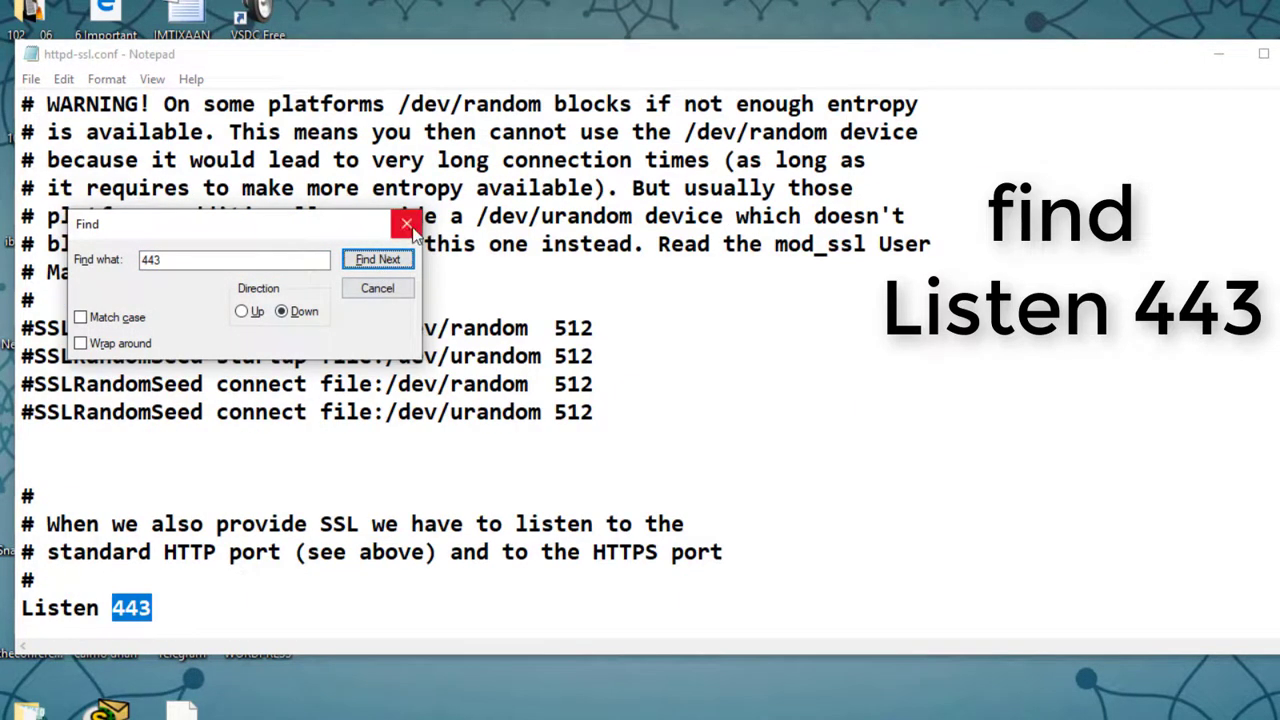
click(406, 223)
Set the Listen port in httpd-ssl.conf to 10443
mouse_move(178, 604)
mouse_down()
mouse_move(110, 615)
mouse_move(155, 608)
mouse_up()
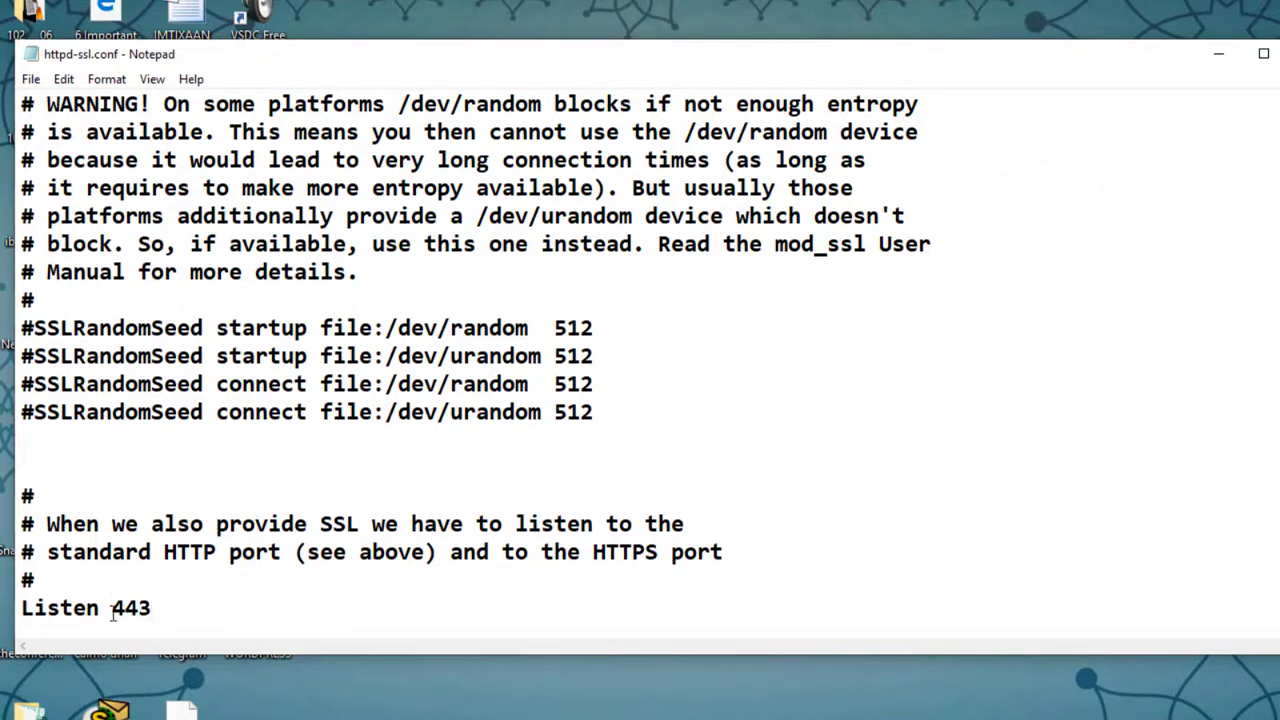
click(111, 610)
text(10)
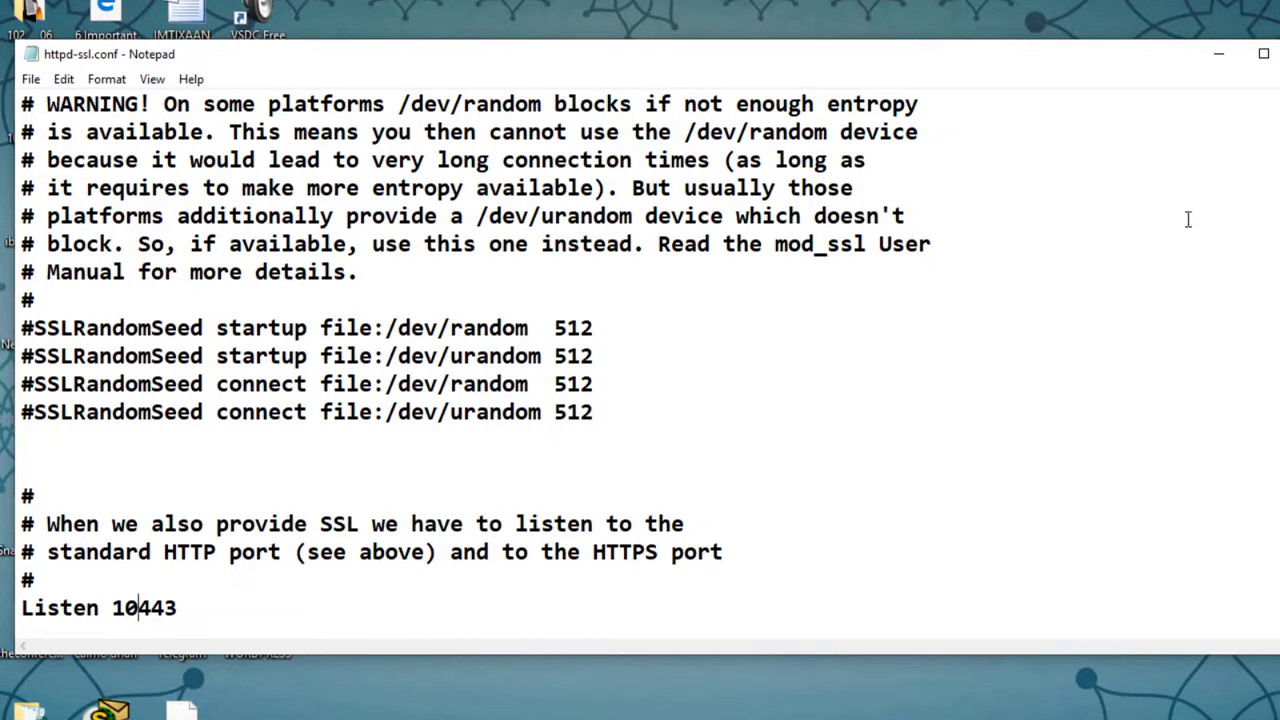
Set the port of the VirtualHost _default_ entry under SSL Virtual Host Context to 10443
scroll(640, 370, down, 20)
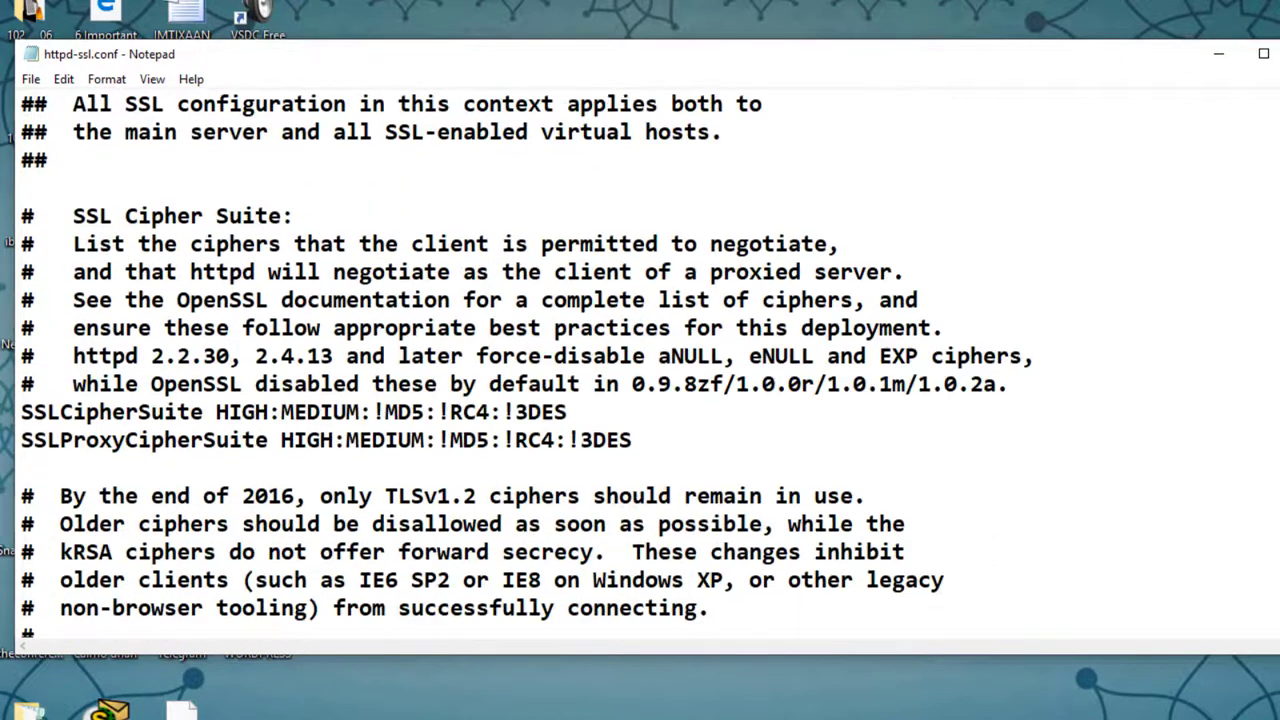
scroll(640, 370, down, 12)
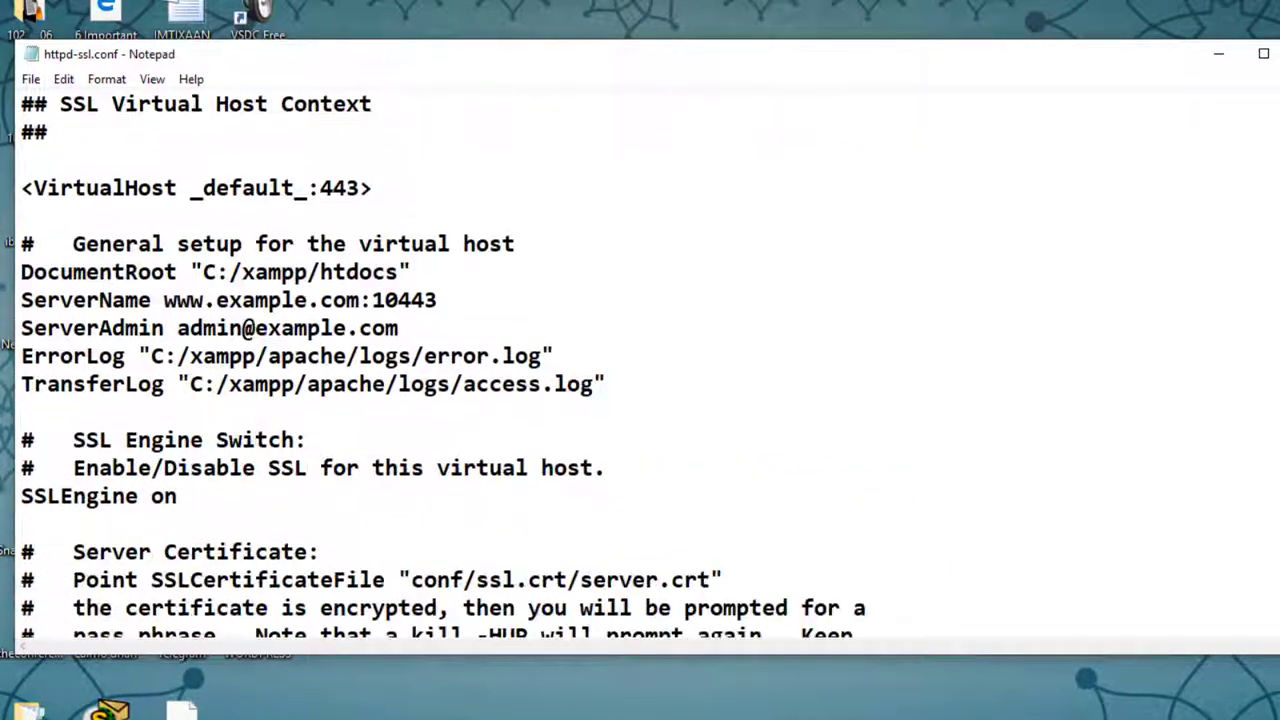
scroll(640, 370, up, 4)
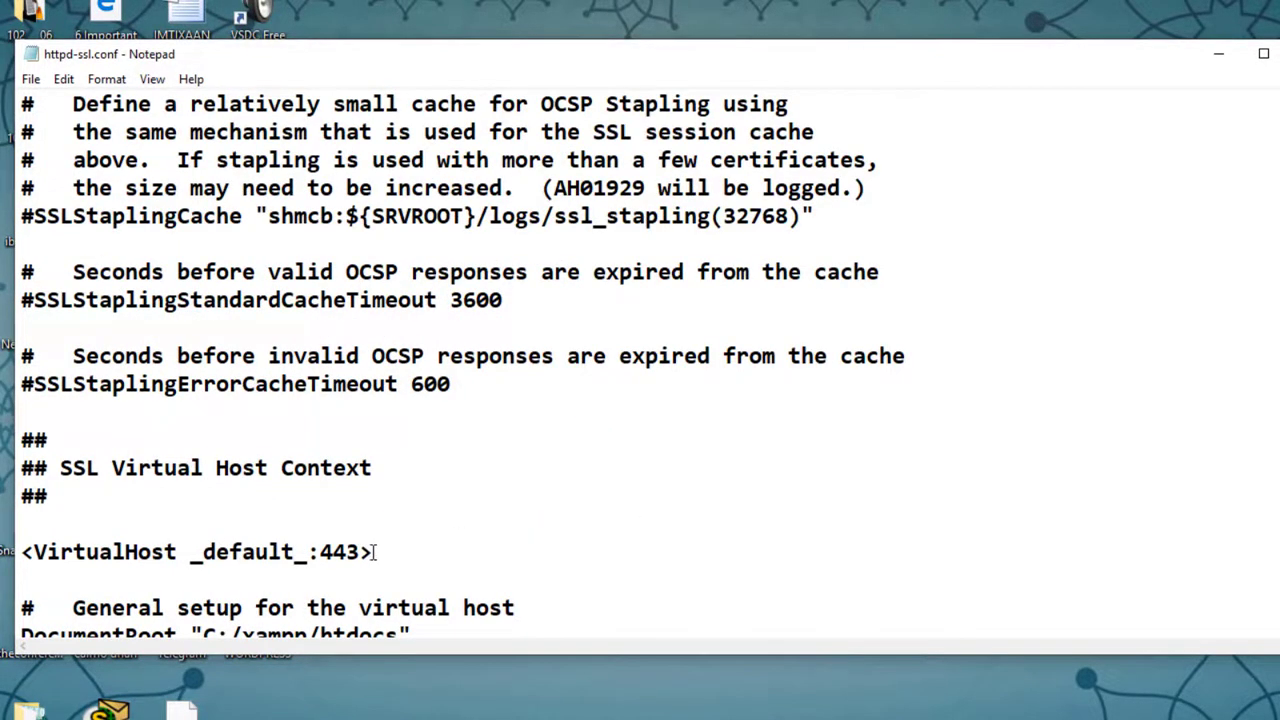
mouse_move(375, 552)
mouse_down()
mouse_move(22, 552)
mouse_move(383, 550)
mouse_up()
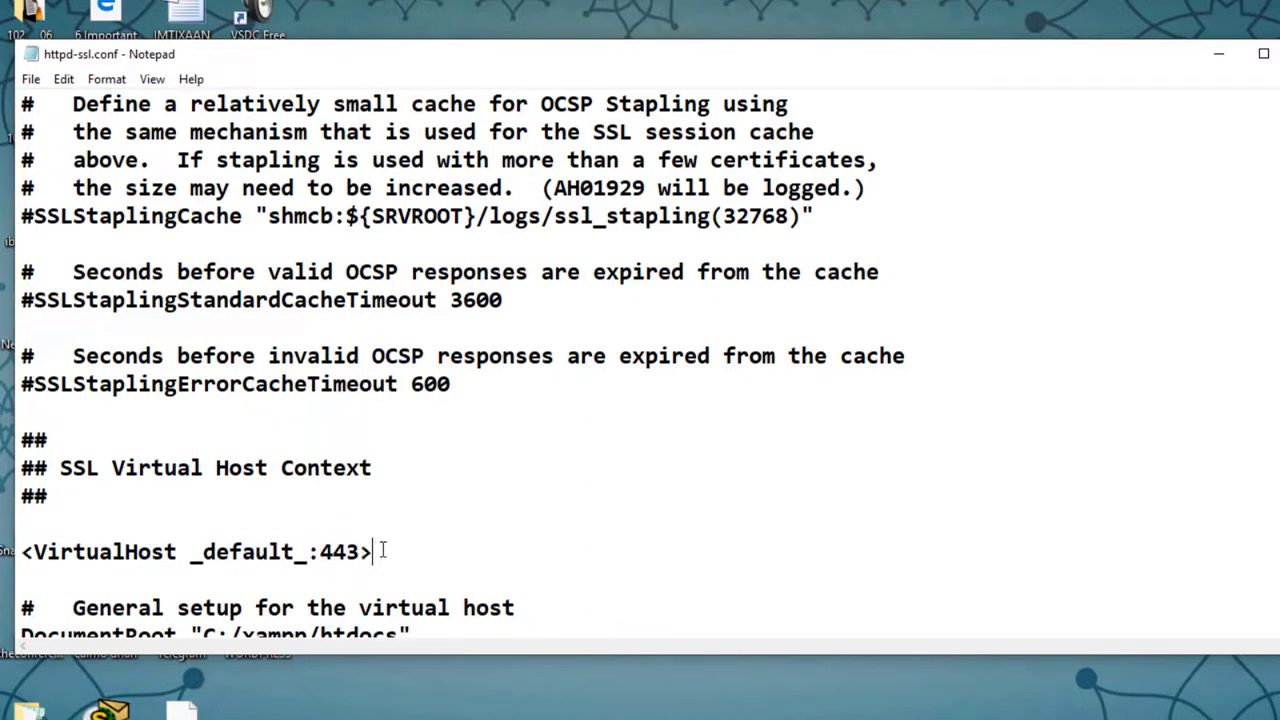
click(320, 552)
text(10)
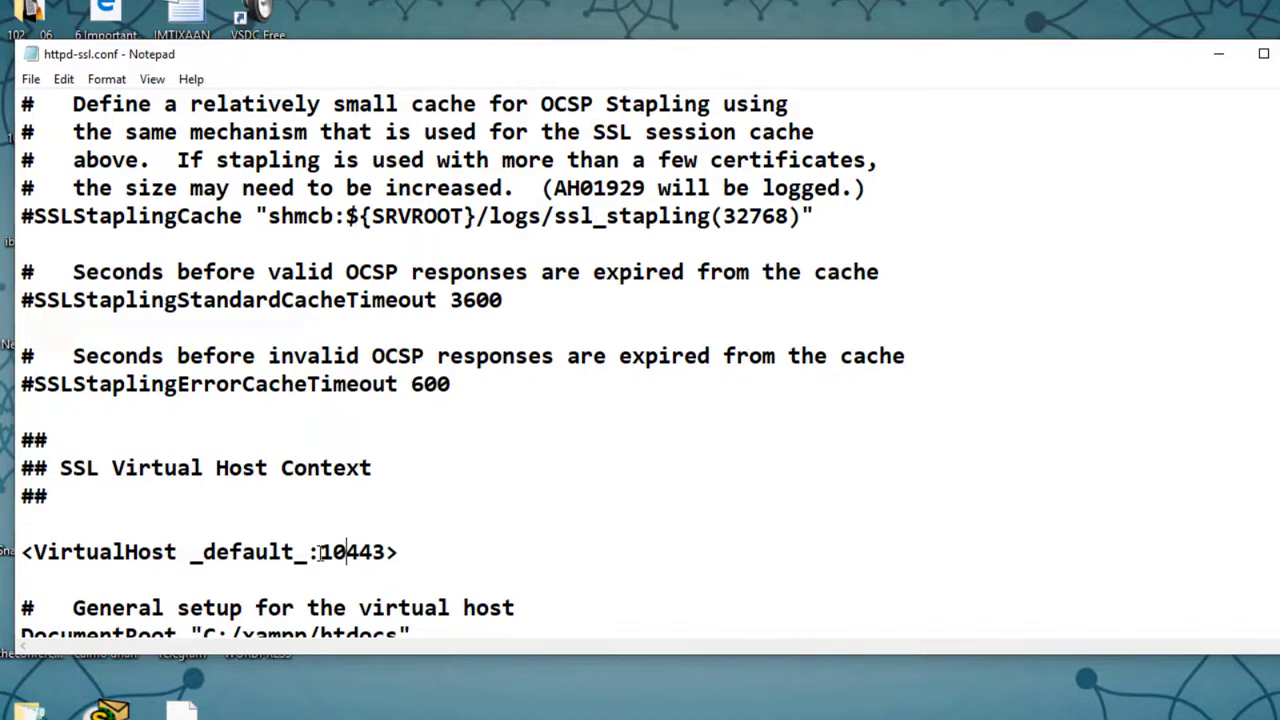
click(427, 551)
Save the edited httpd-ssl.conf and close its window
click(31, 79)
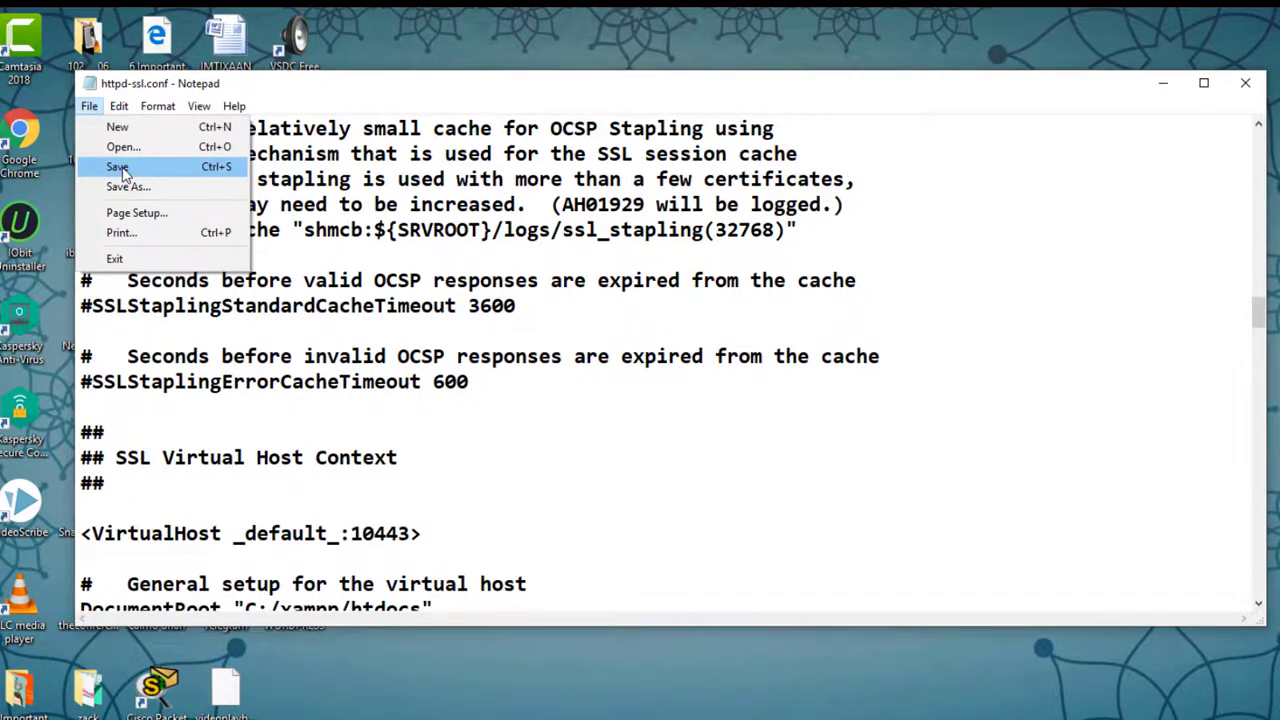
click(120, 168)
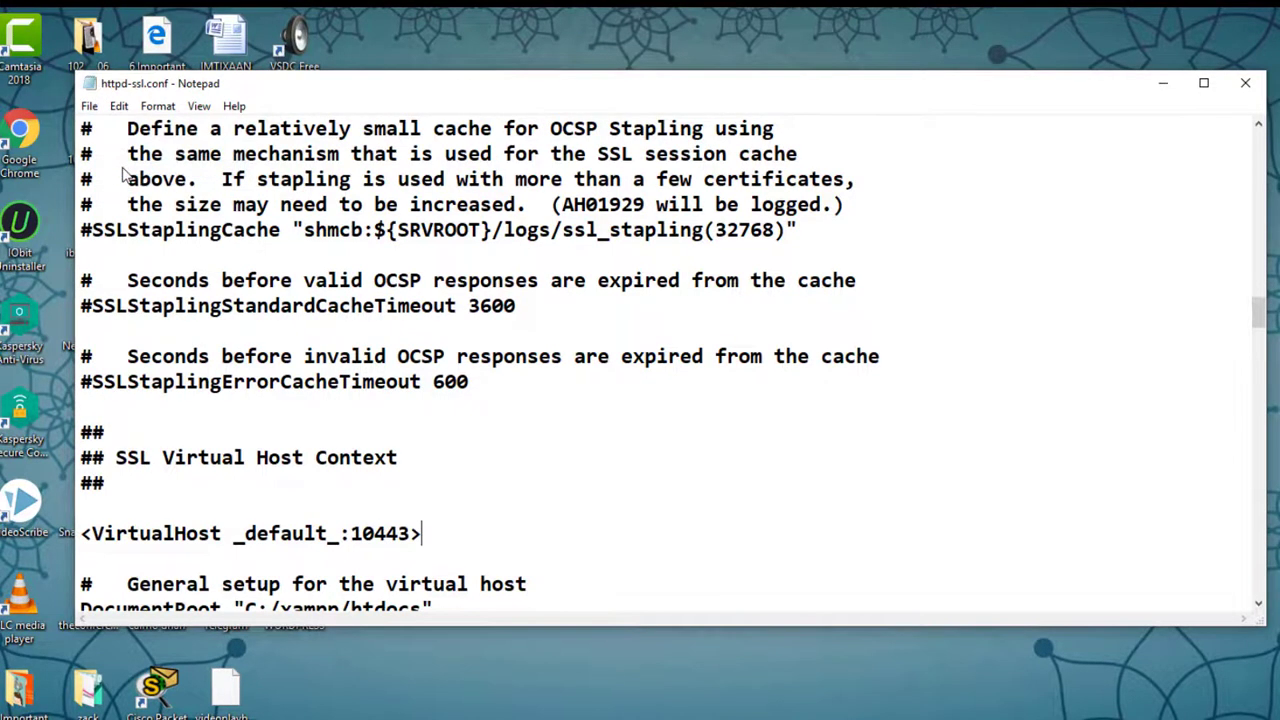
click(1245, 88)
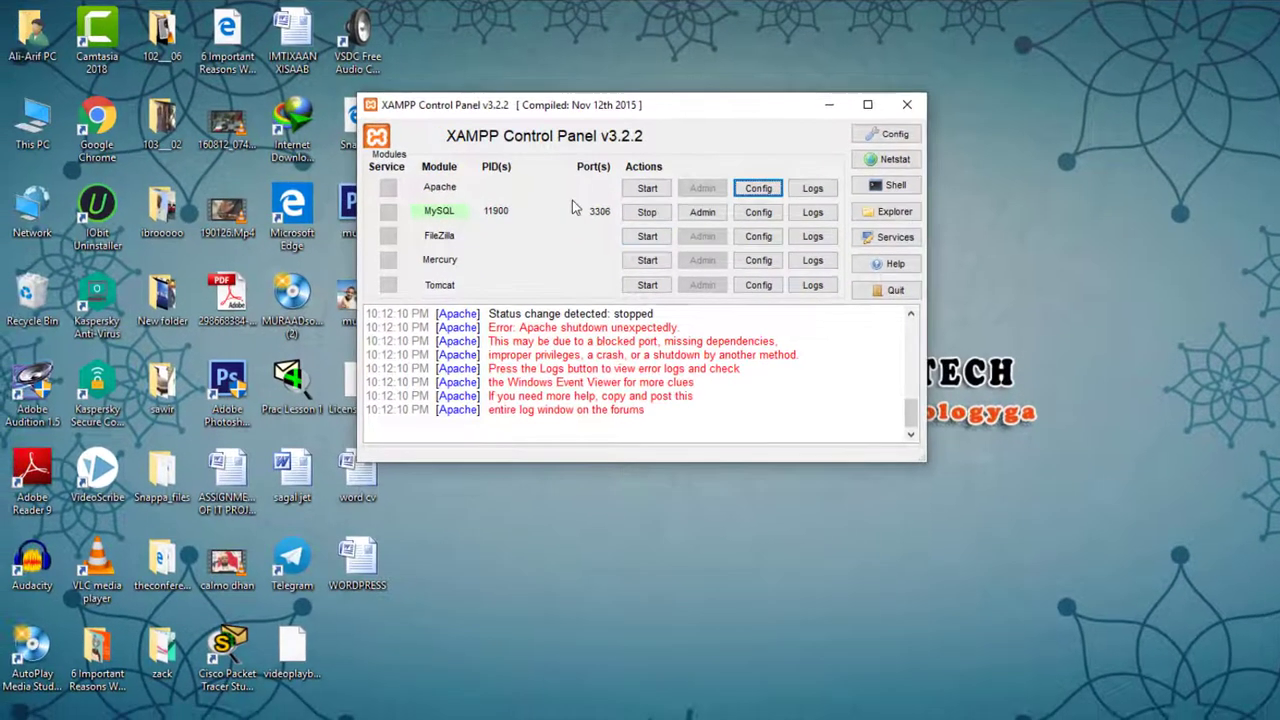
Start the Apache module, stop it once, and start it again
click(647, 188)
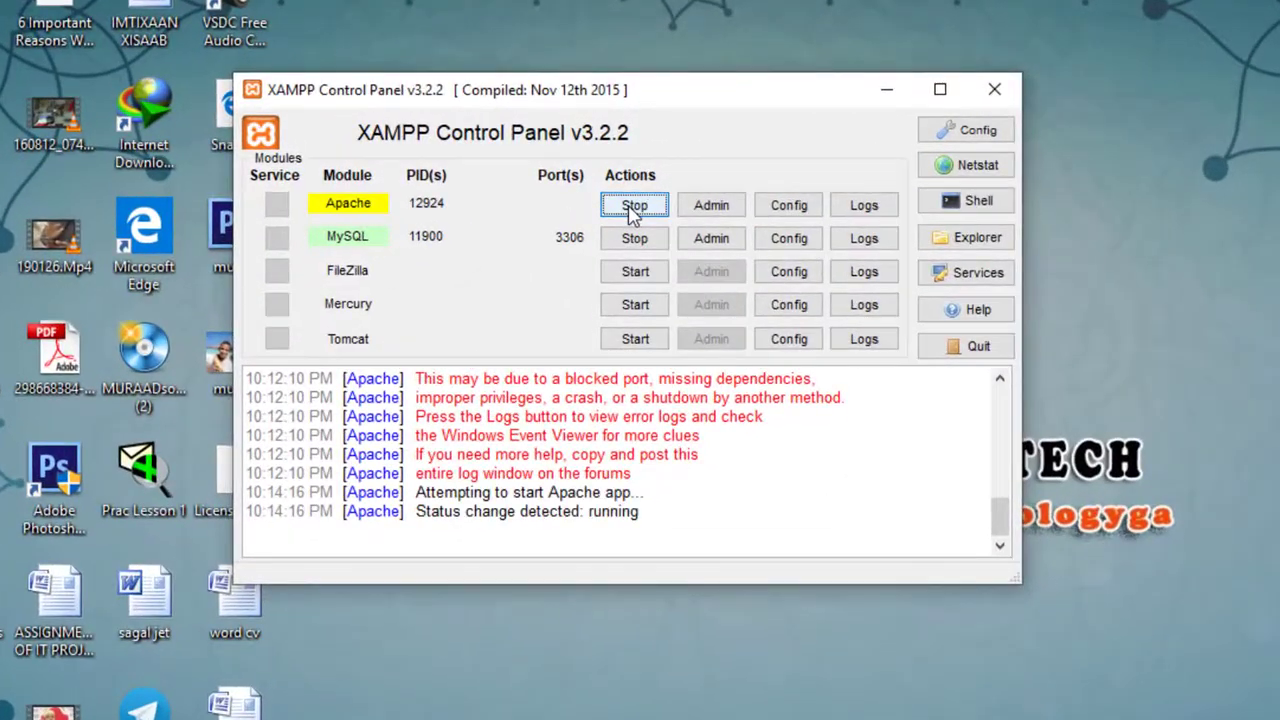
click(632, 206)
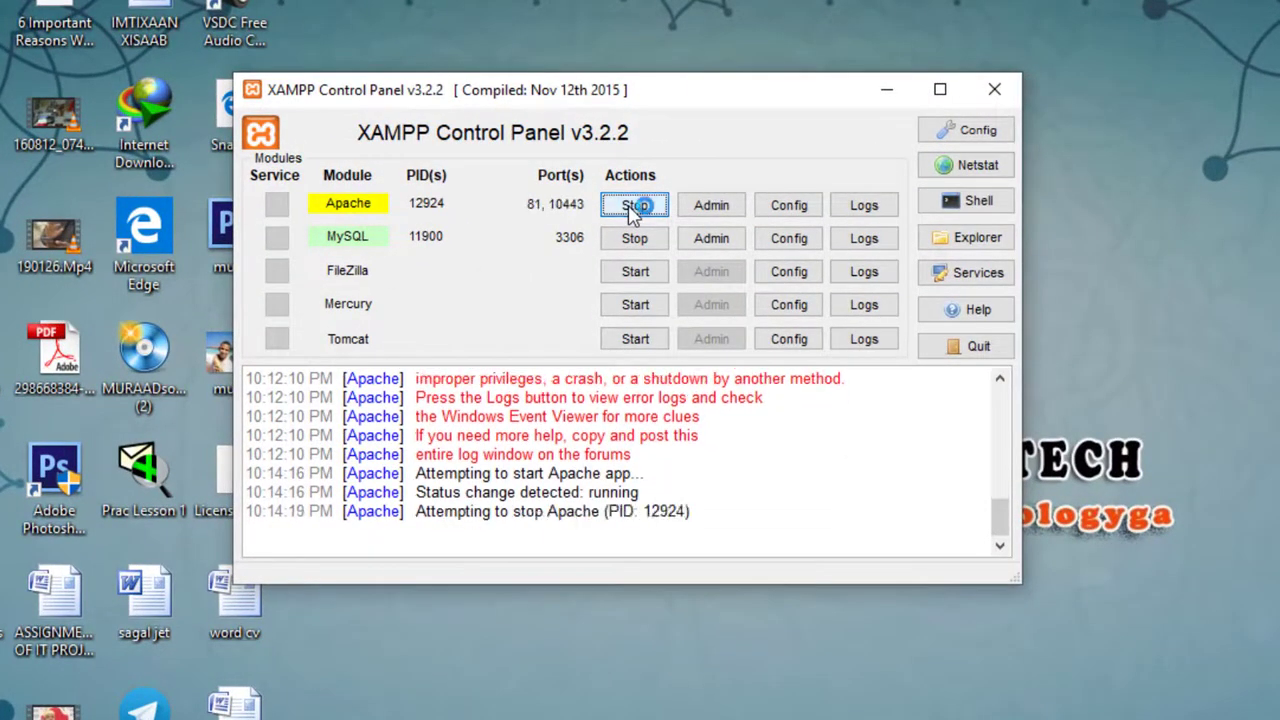
click(632, 207)
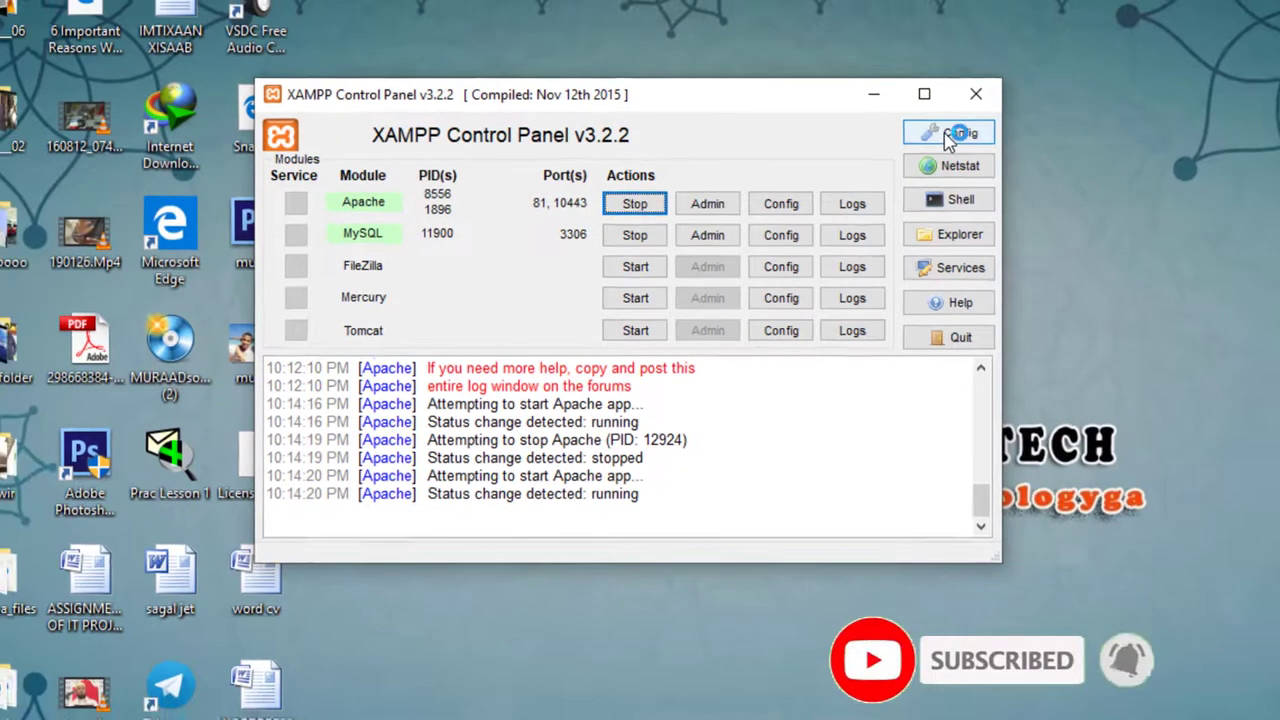
Save Apache's service settings with main port 81 and SSL port 10443, and save the control panel configuration
click(966, 131)
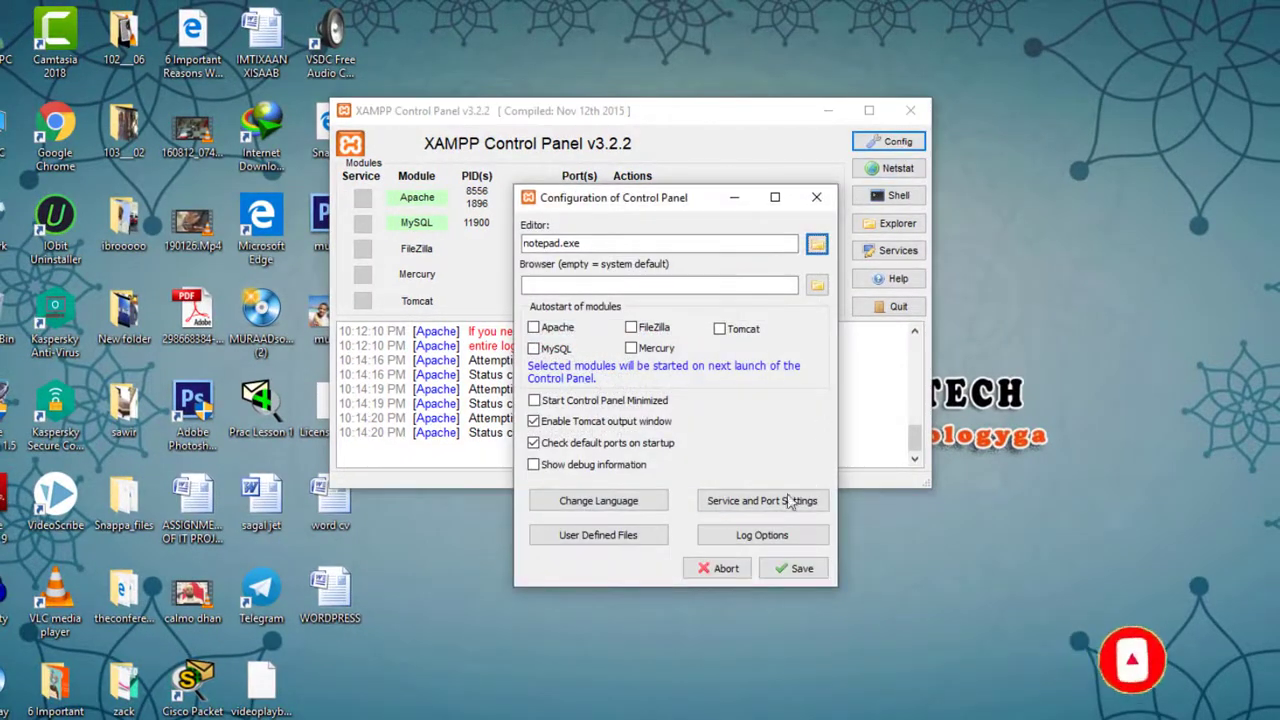
click(743, 505)
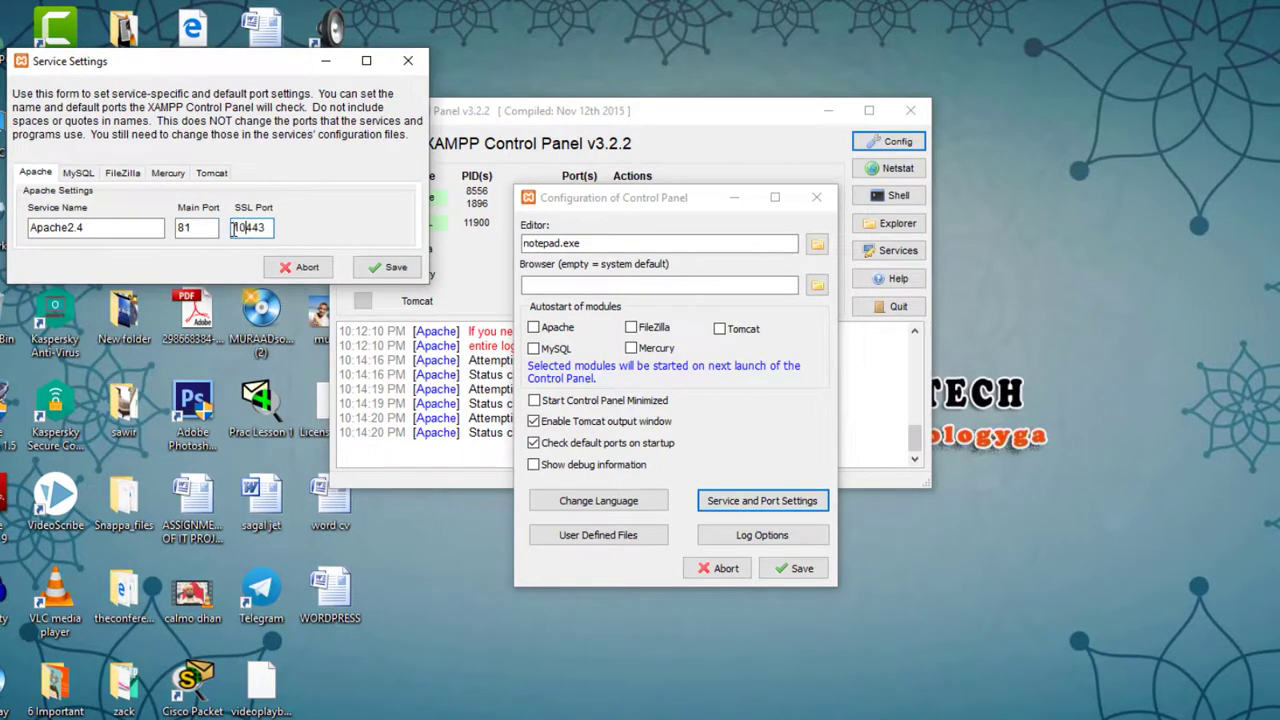
click(388, 268)
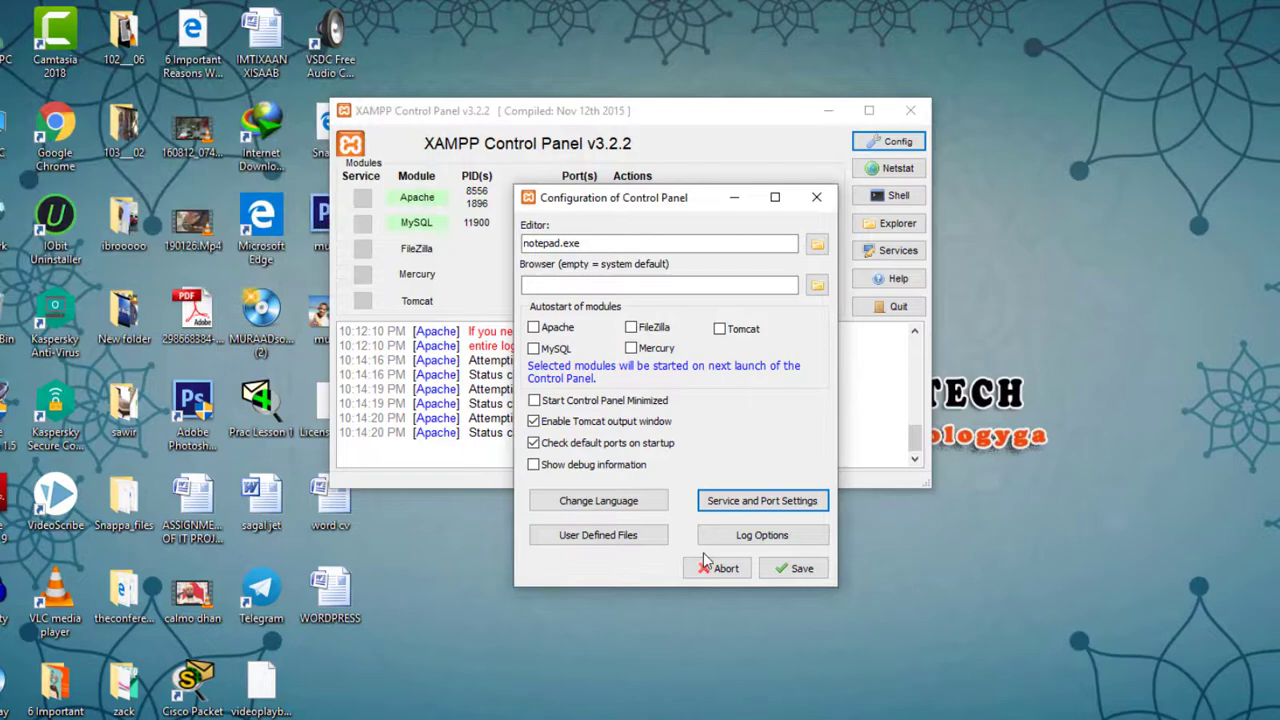
click(795, 568)
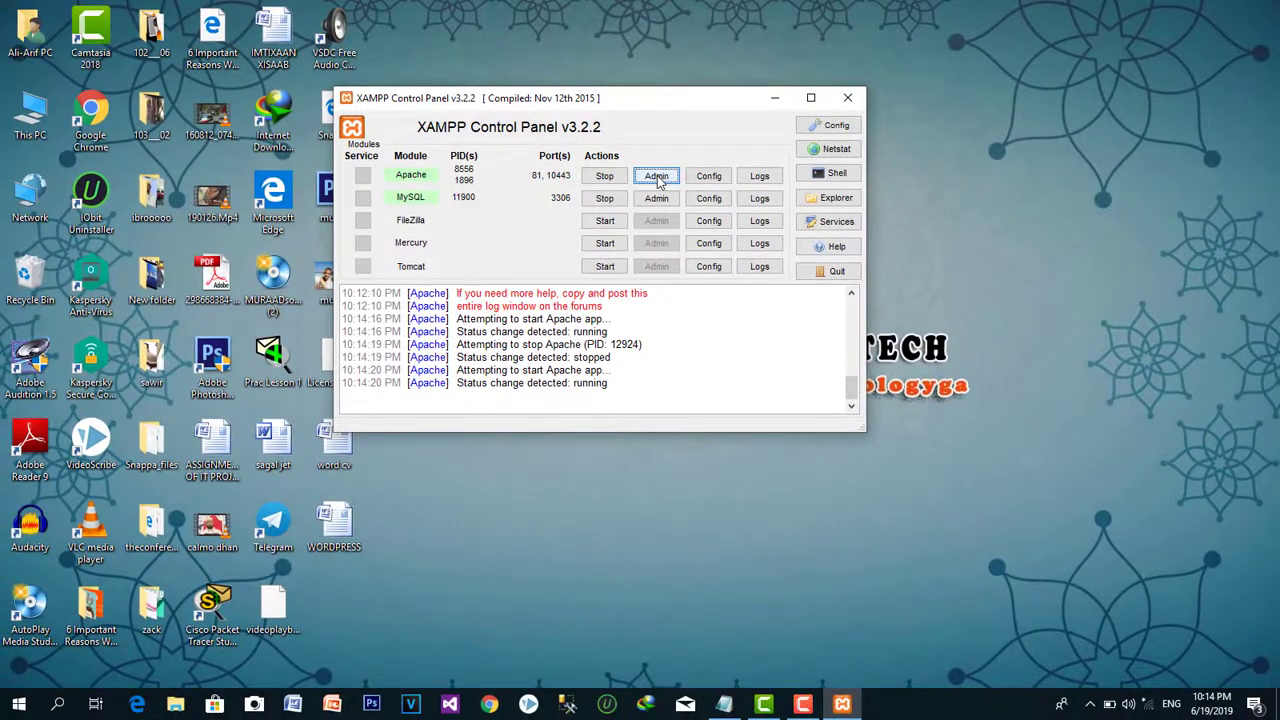
Open Apache's admin page to check the XAMPP dashboard on localhost:81, and close all browser tabs
click(656, 176)
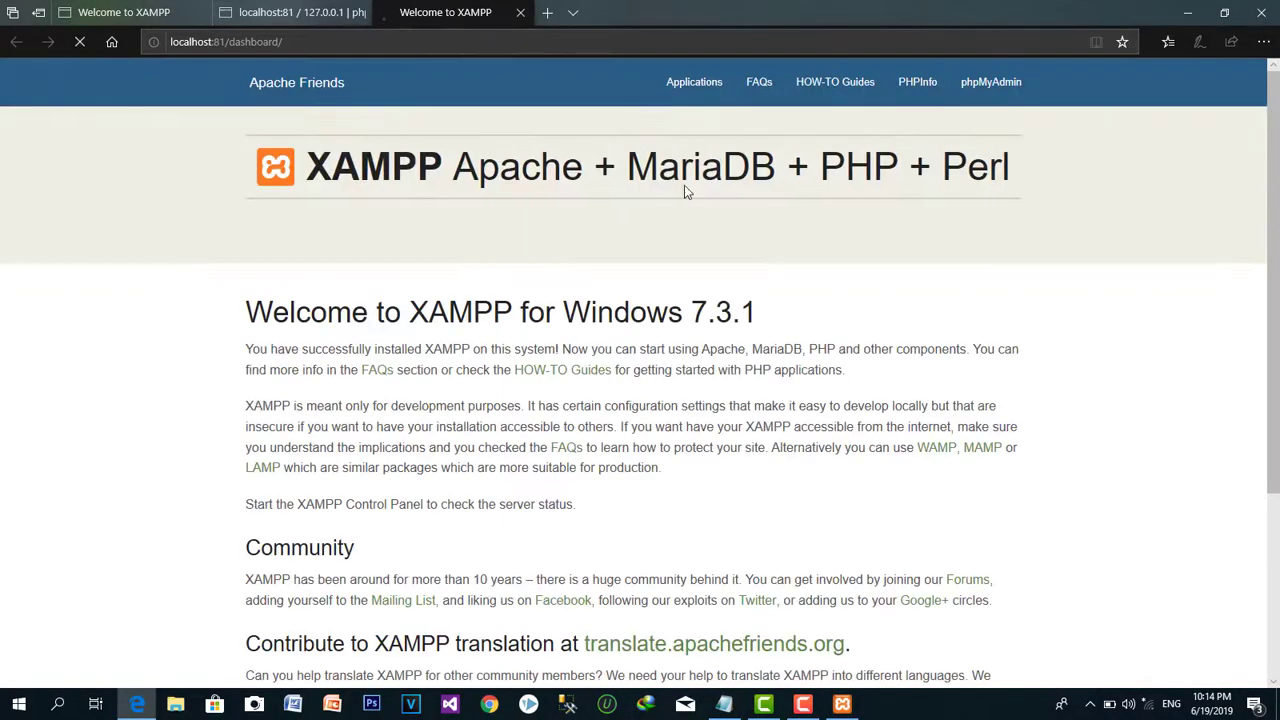
scroll(1274, 146, down, 3)
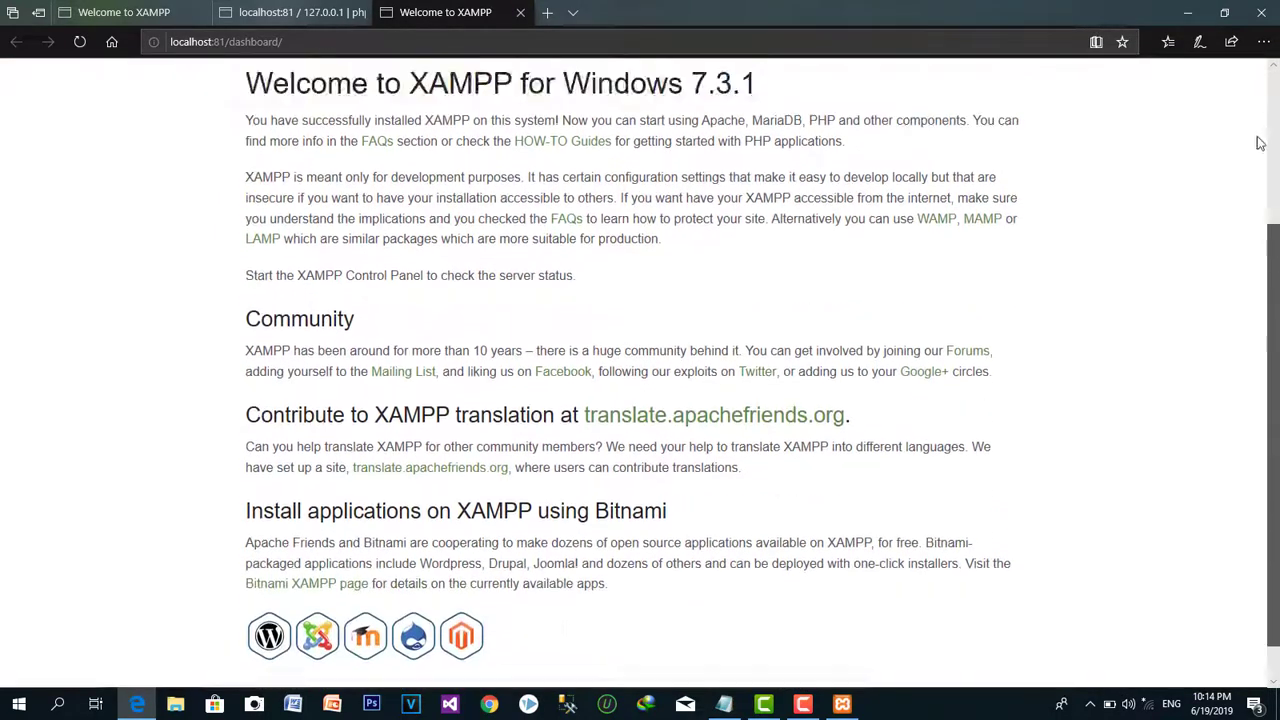
scroll(1268, 140, up, 3)
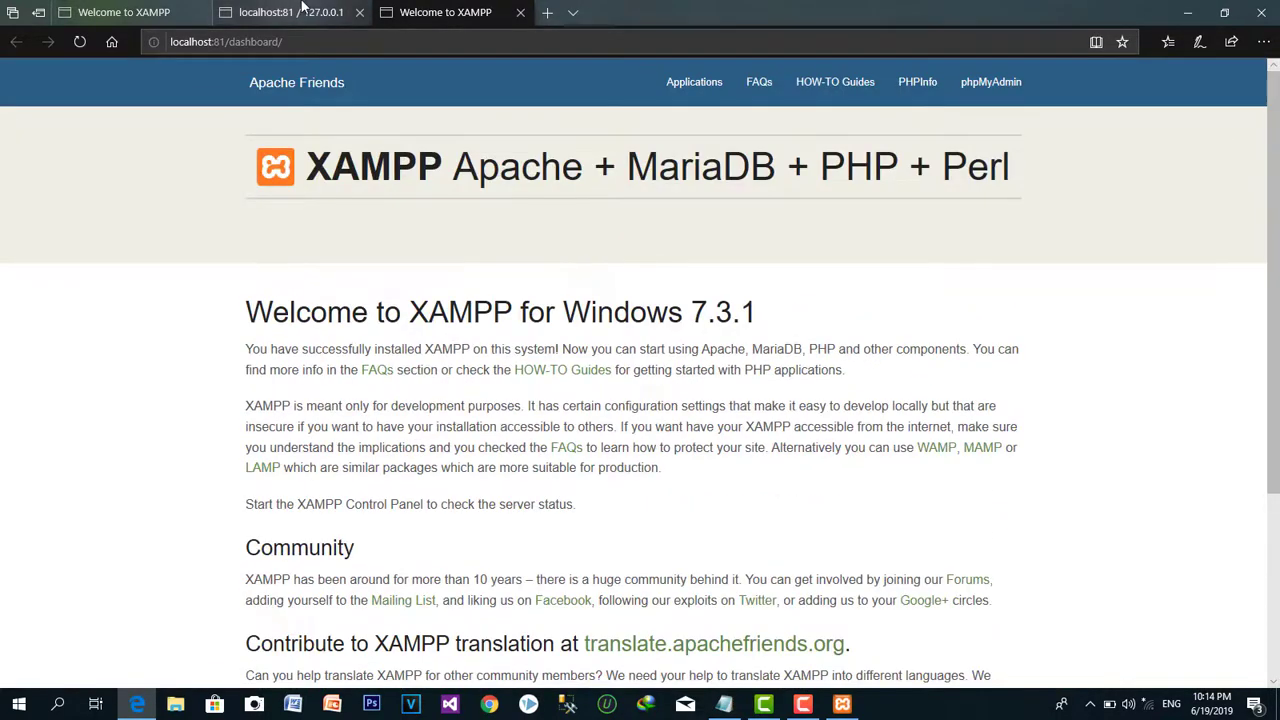
click(1272, 8)
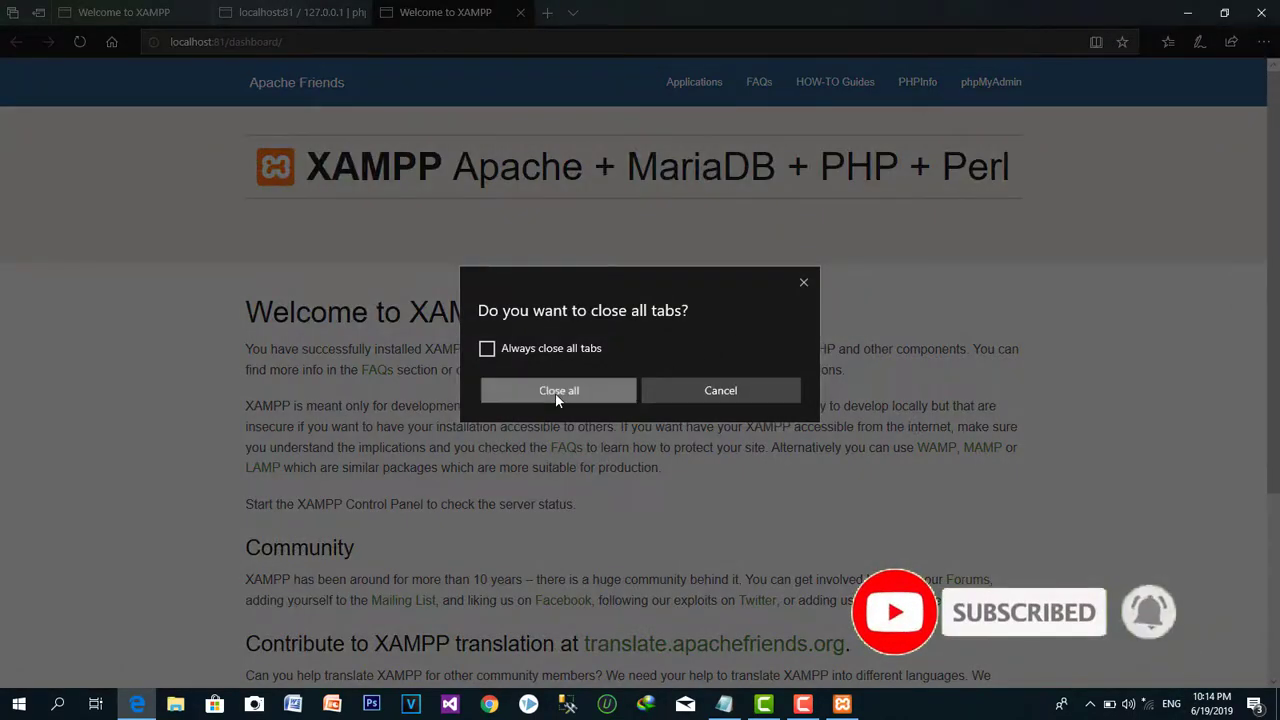
click(555, 393)
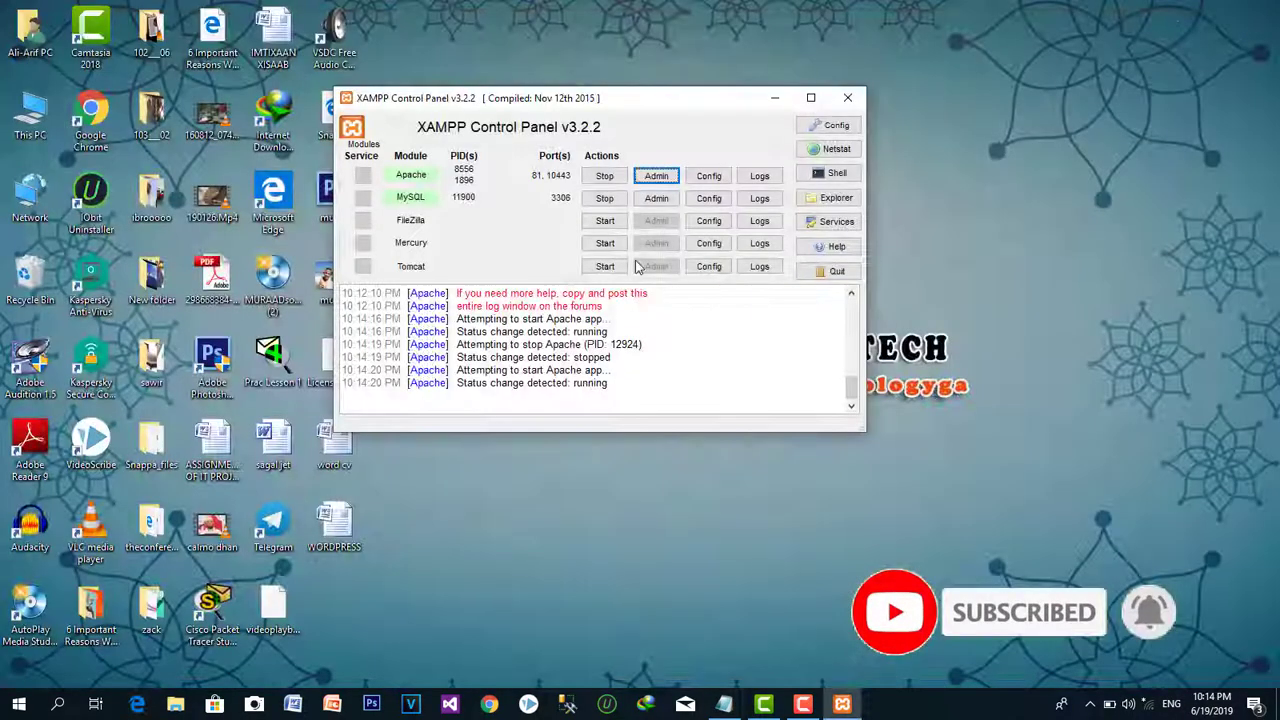
Open MySQL's admin page to check that phpMyAdmin loads on localhost:81
click(655, 199)
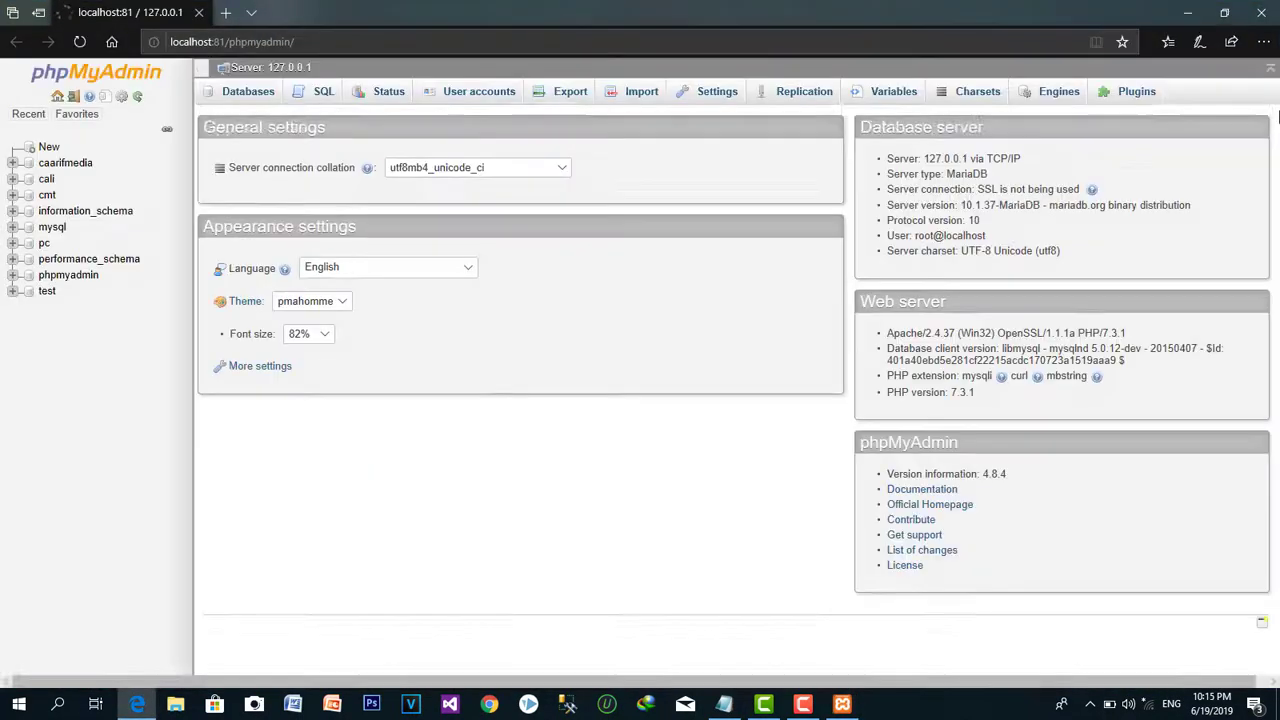